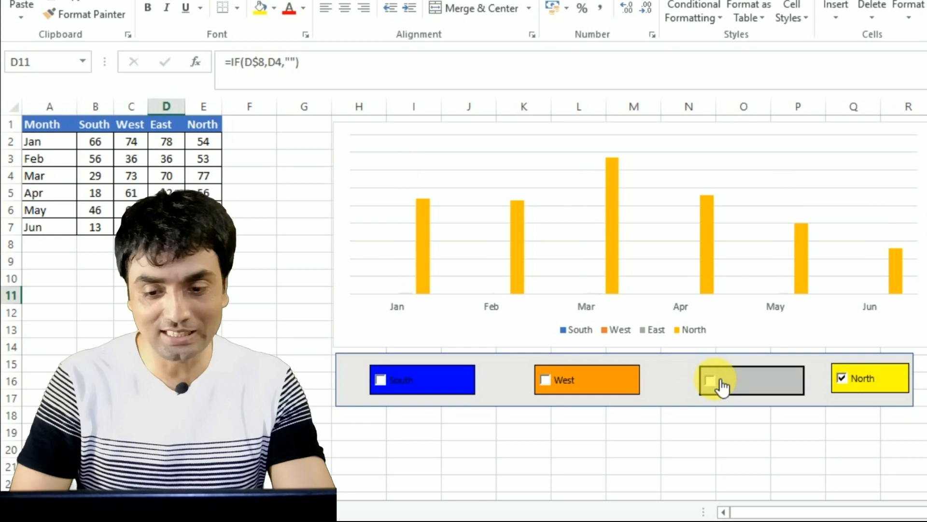
Step: Hide the North series in the dashboard chart and show the East and West series using their checkboxes
click(860, 389)
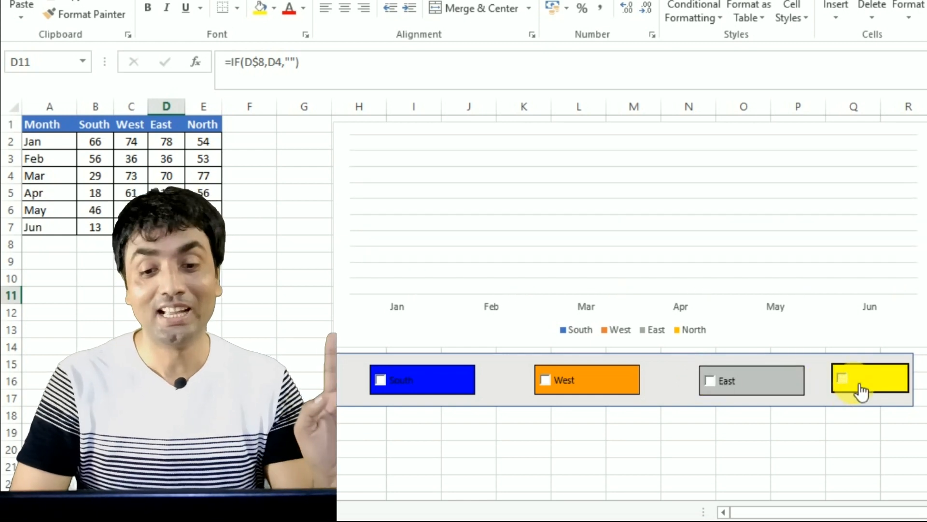
click(696, 385)
click(565, 384)
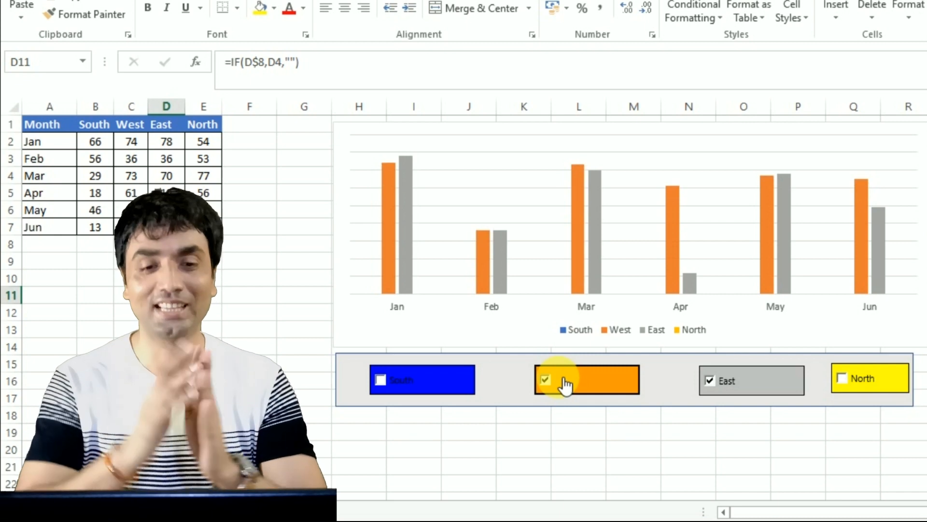
Step: Test the West checkbox by repeatedly hiding and showing its series in the dashboard chart
click(565, 385)
click(565, 385)
click(565, 384)
click(565, 385)
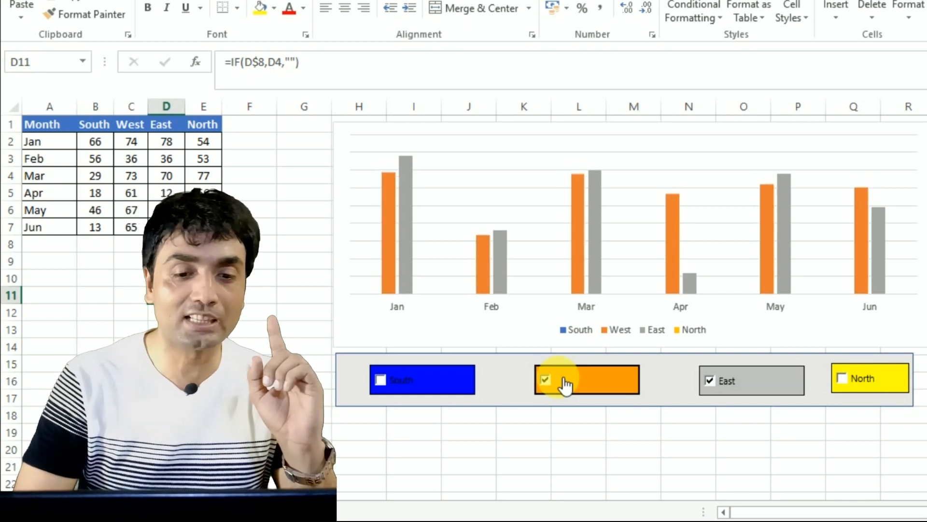
click(565, 384)
click(565, 384)
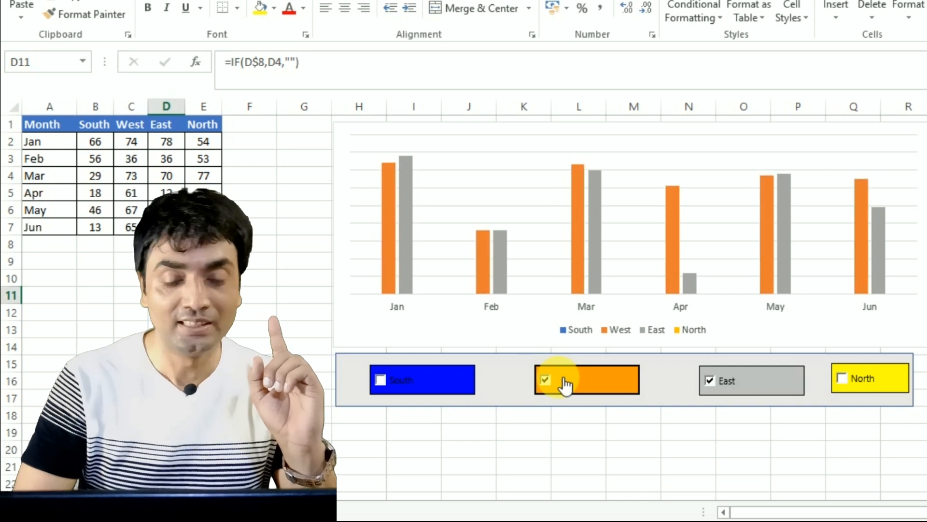
Step: Show the South series in the dashboard chart, switching its checkbox off and on again as a test
click(414, 391)
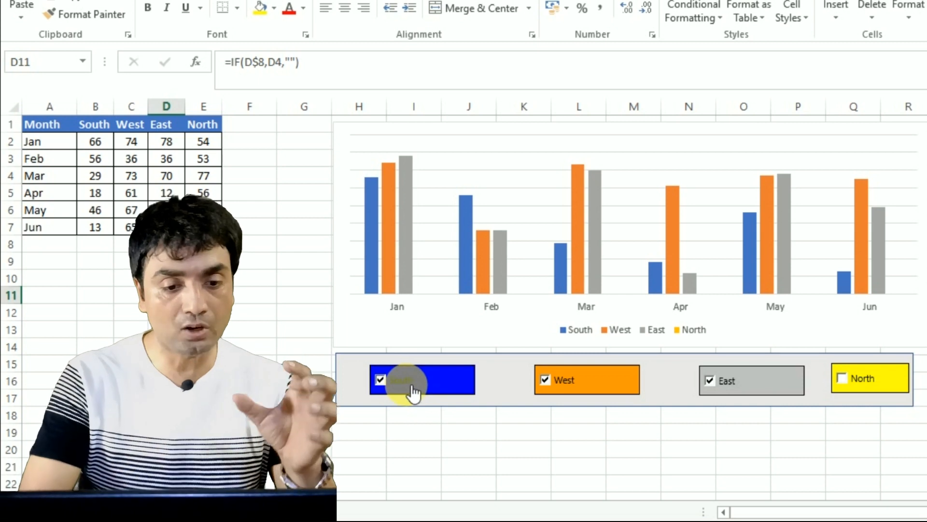
click(404, 385)
click(405, 385)
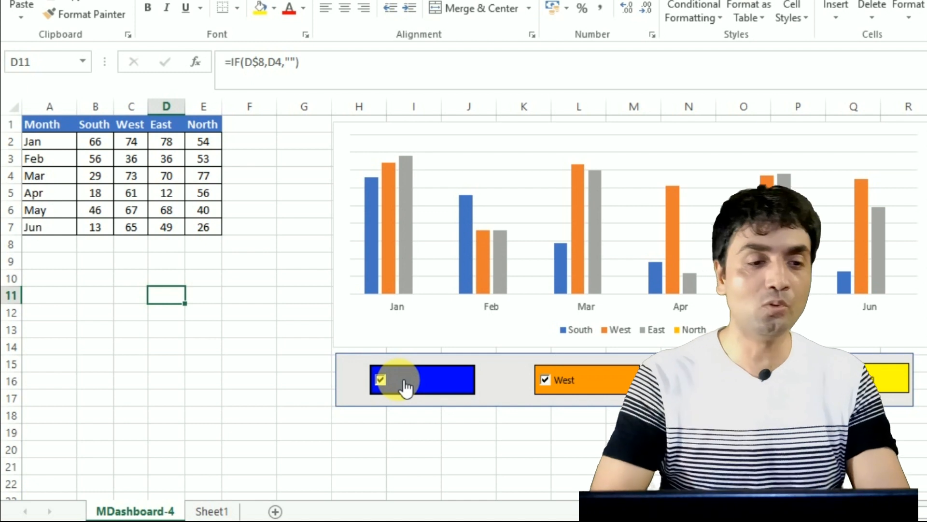
Step: Copy the monthly region table A1:E7 from MDashboard-4 and paste it at A1 of Sheet1
drag(54, 129, 207, 231)
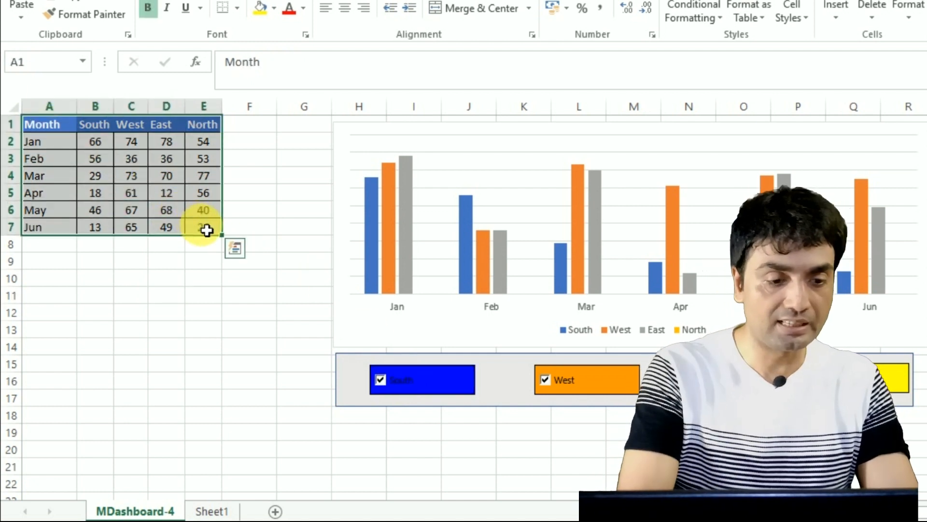
key(ctrl+c)
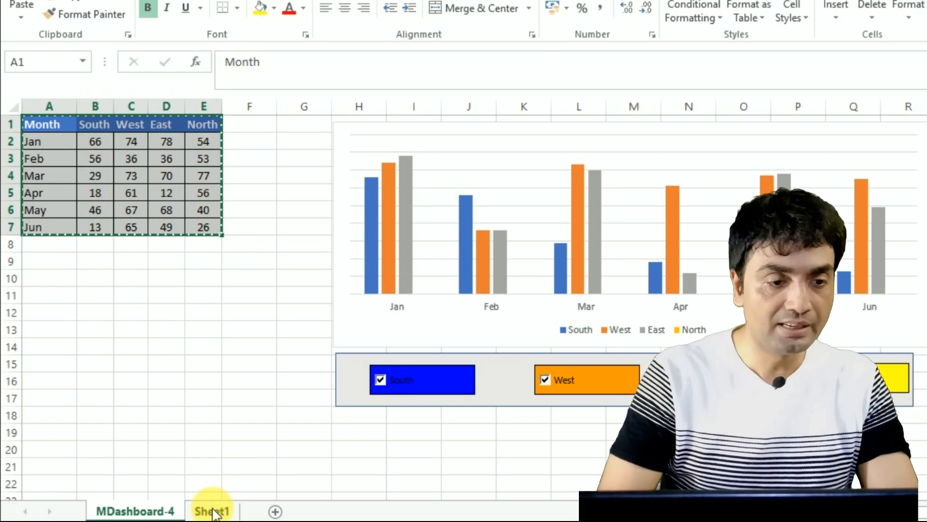
click(213, 513)
key(ctrl+v)
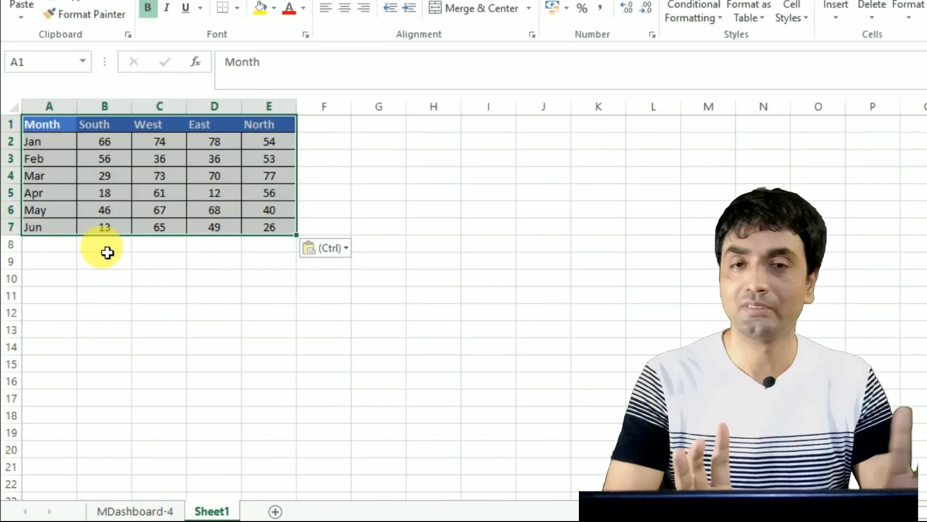
Step: Look at the finished chart on the MDashboard-4 sheet and return to Sheet1
click(191, 196)
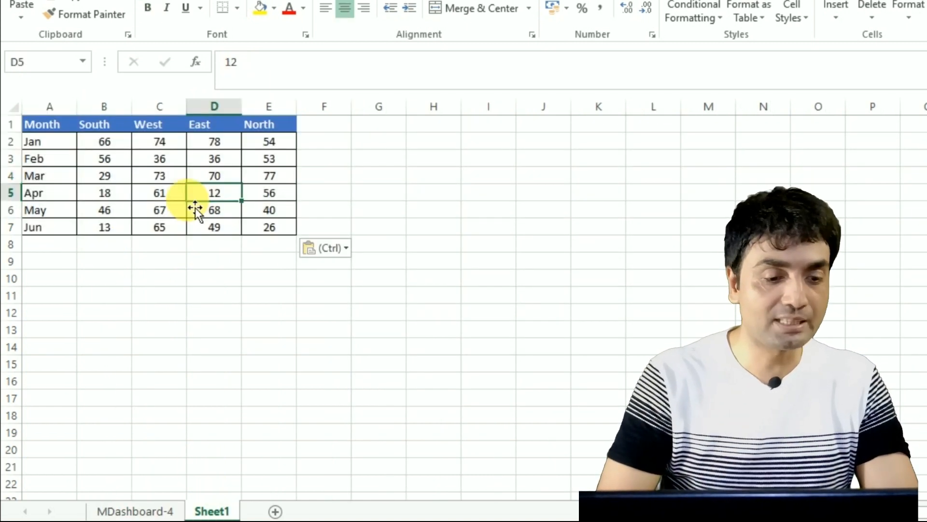
click(133, 513)
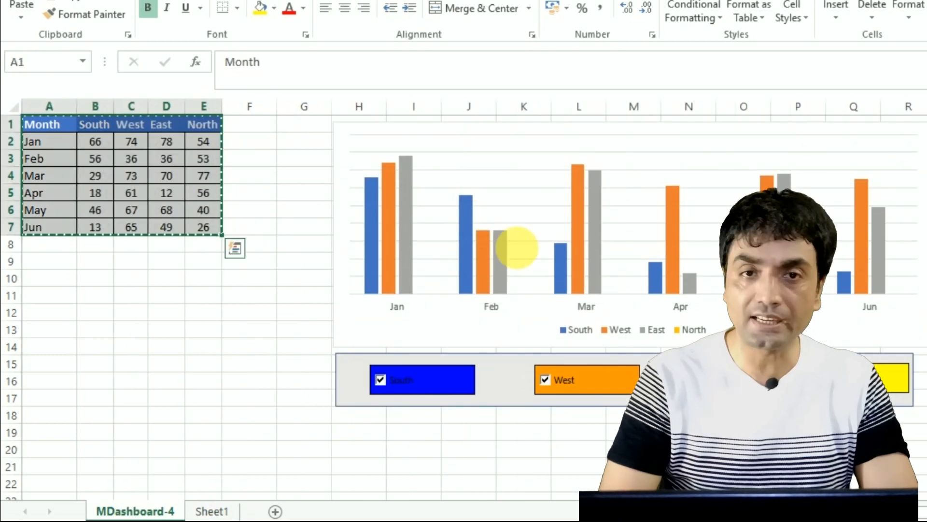
click(213, 512)
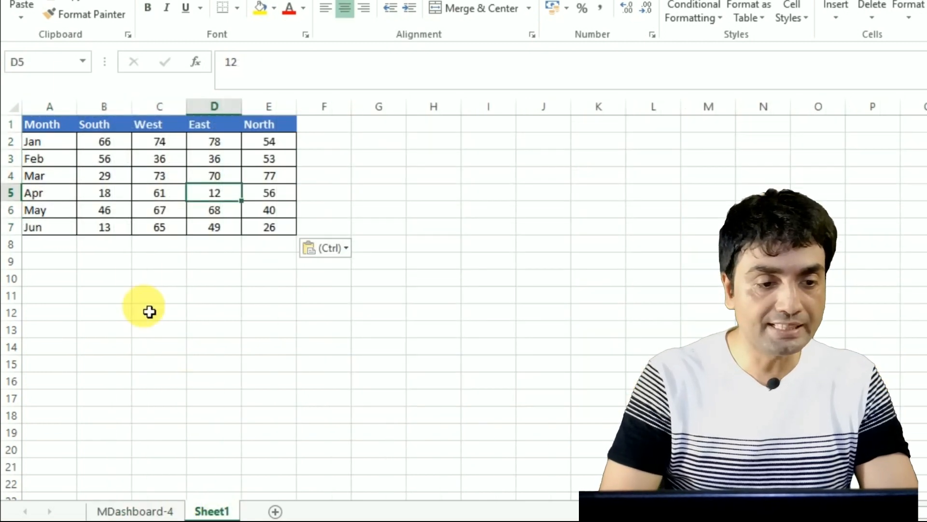
Step: Insert a 2-D clustered column chart from A1:E7 on Sheet1 and place it just beside the table
click(142, 209)
drag(60, 128, 287, 236)
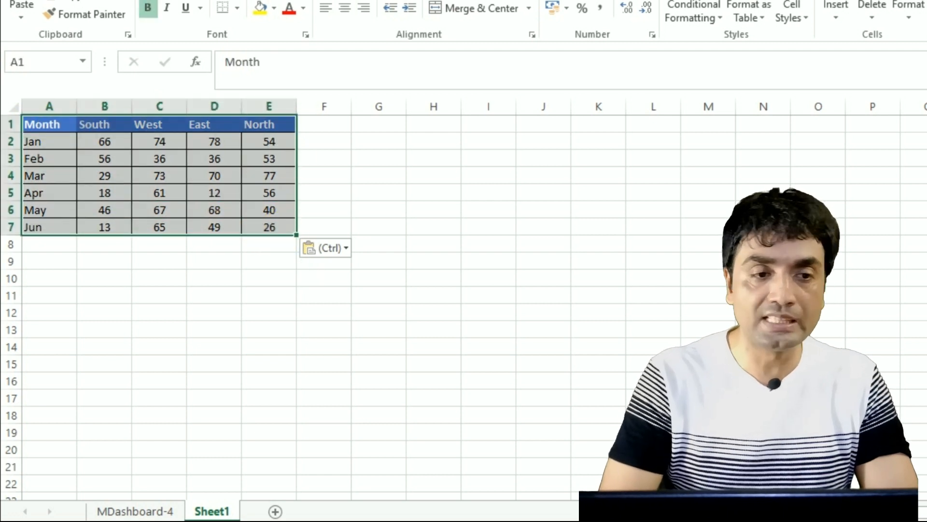
key(alt+n)
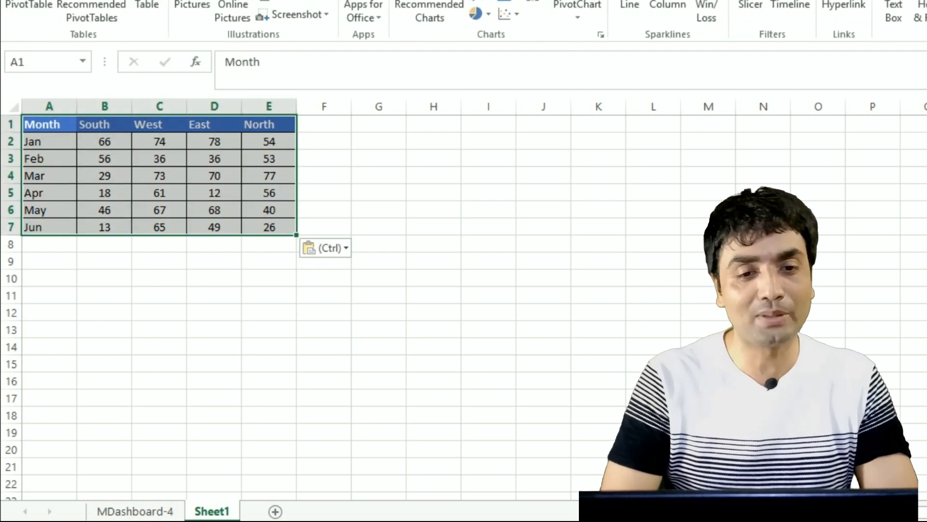
click(477, 0)
click(495, 31)
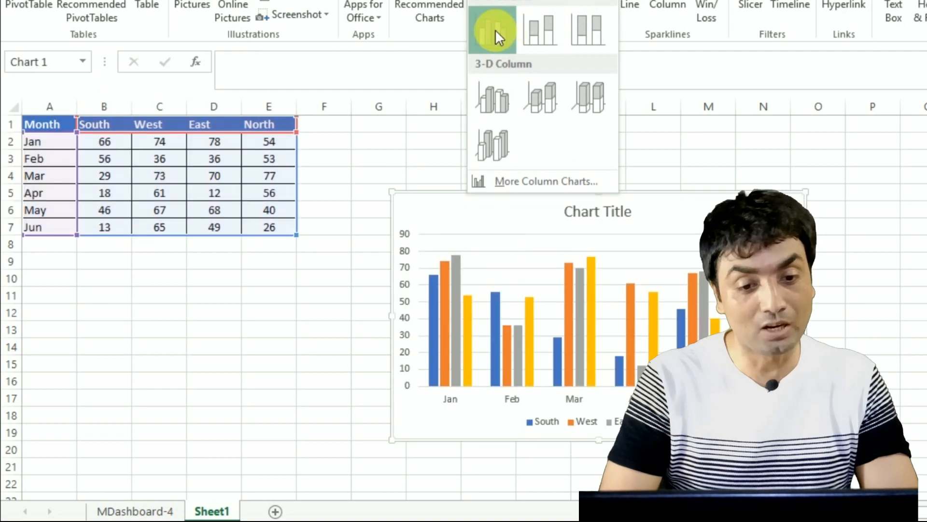
drag(497, 233, 412, 170)
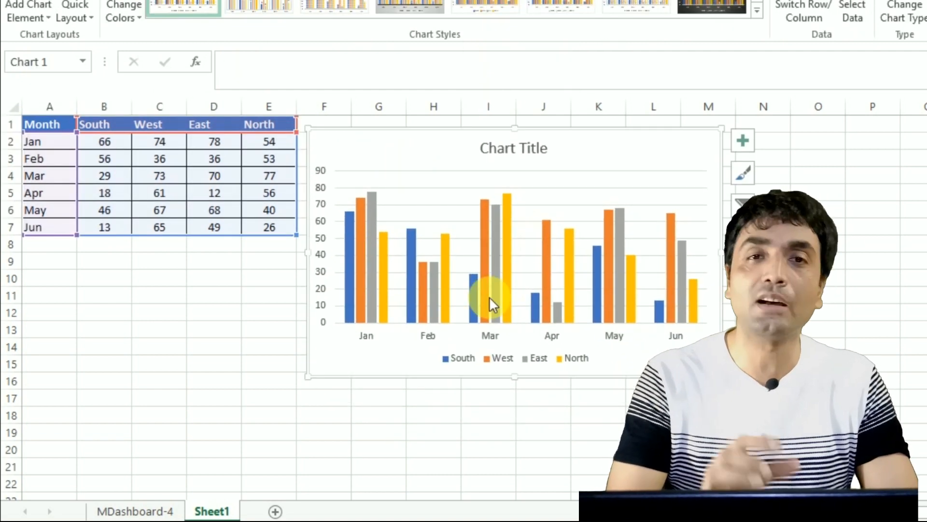
mouse_move(489, 298)
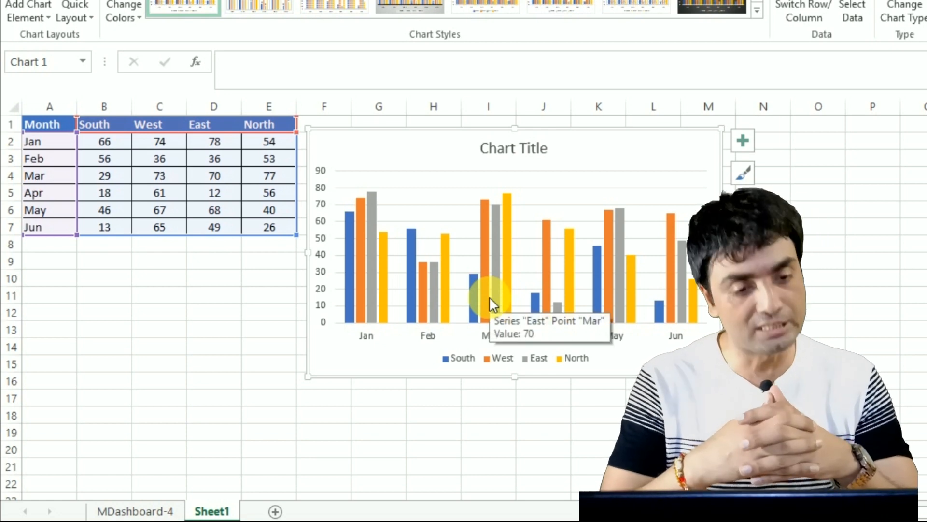
click(181, 193)
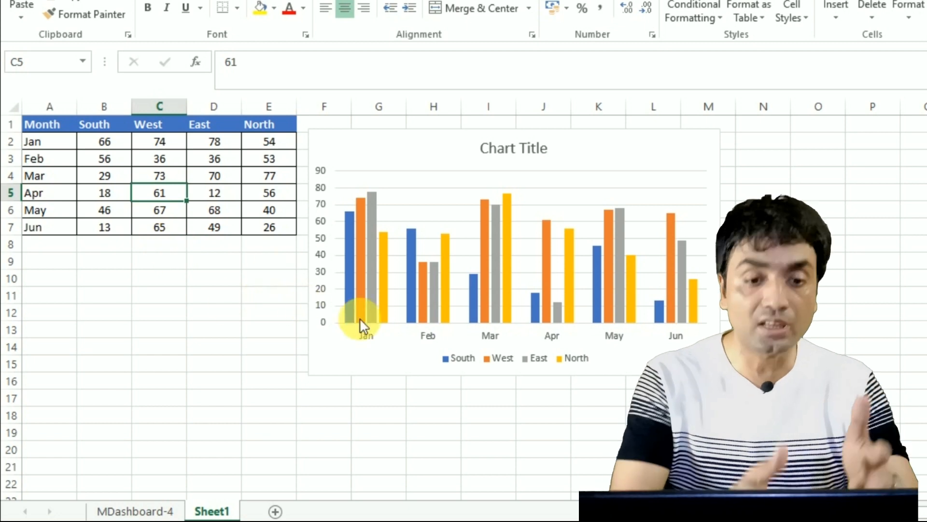
mouse_move(360, 318)
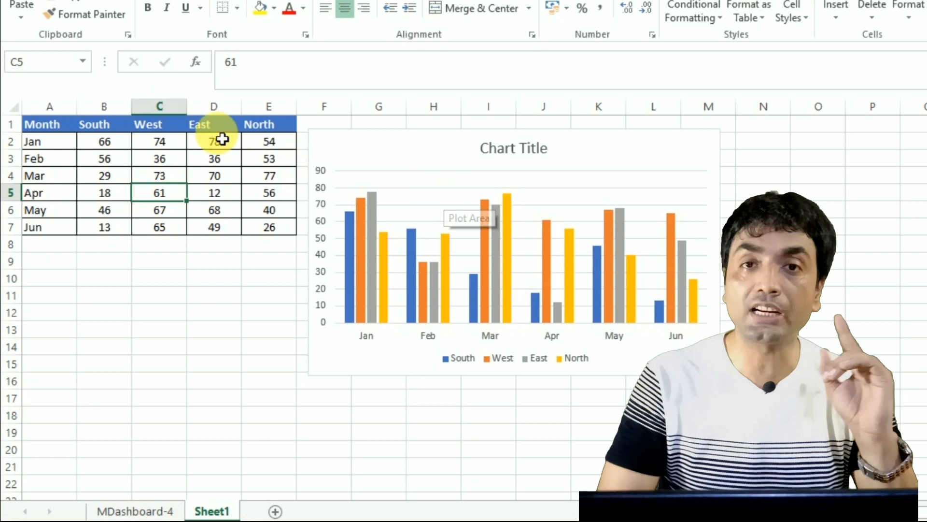
Step: Remove the South, West, East and North series from the new chart's data source, leaving it empty
click(437, 205)
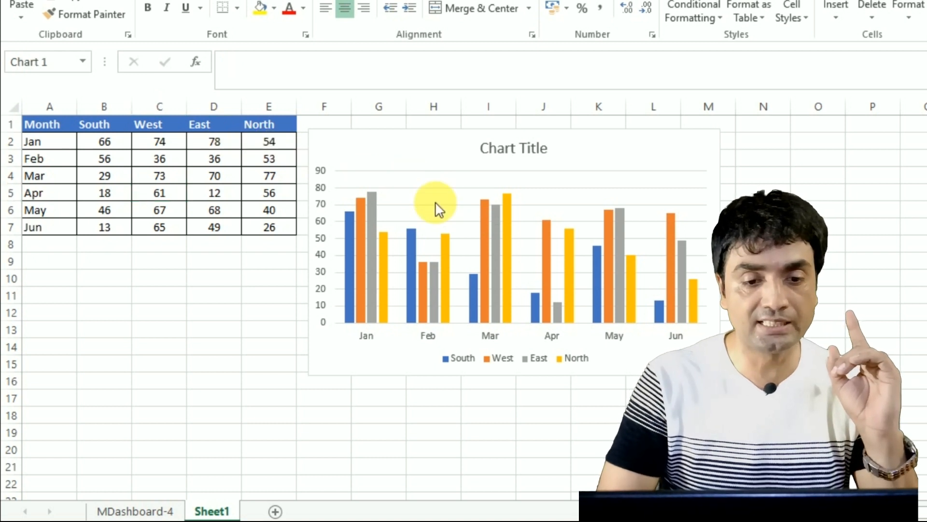
right_click(436, 203)
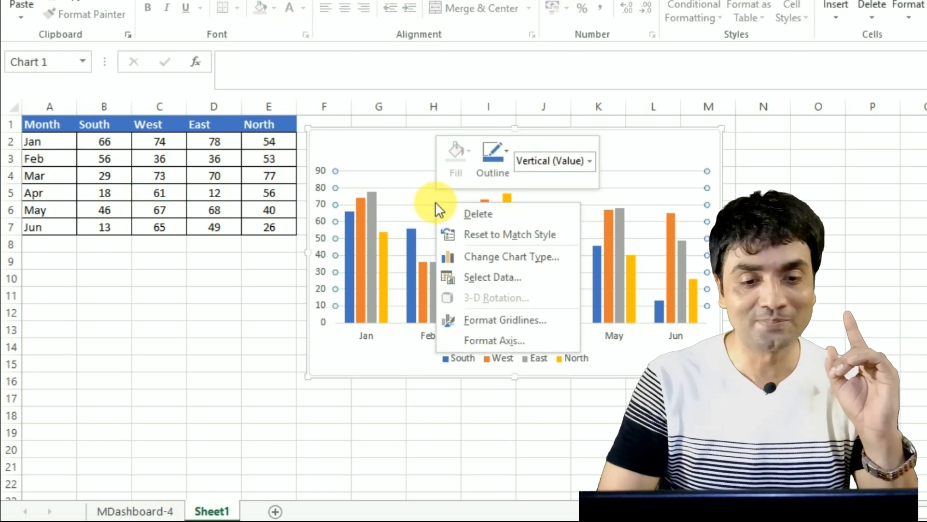
click(500, 282)
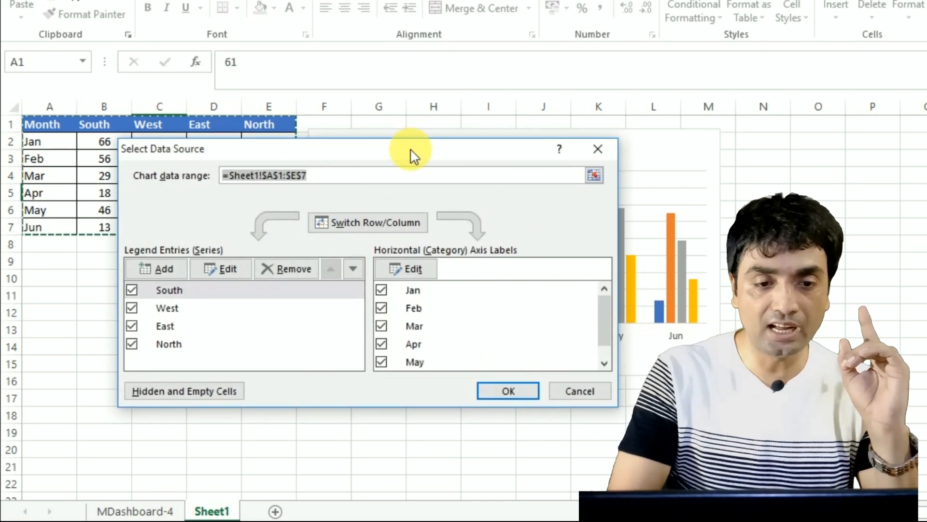
drag(410, 149, 480, 151)
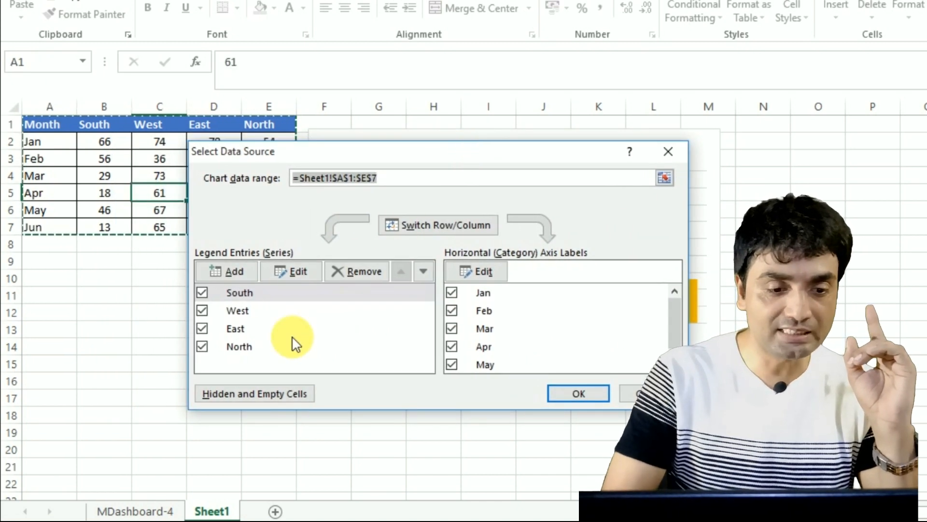
click(241, 346)
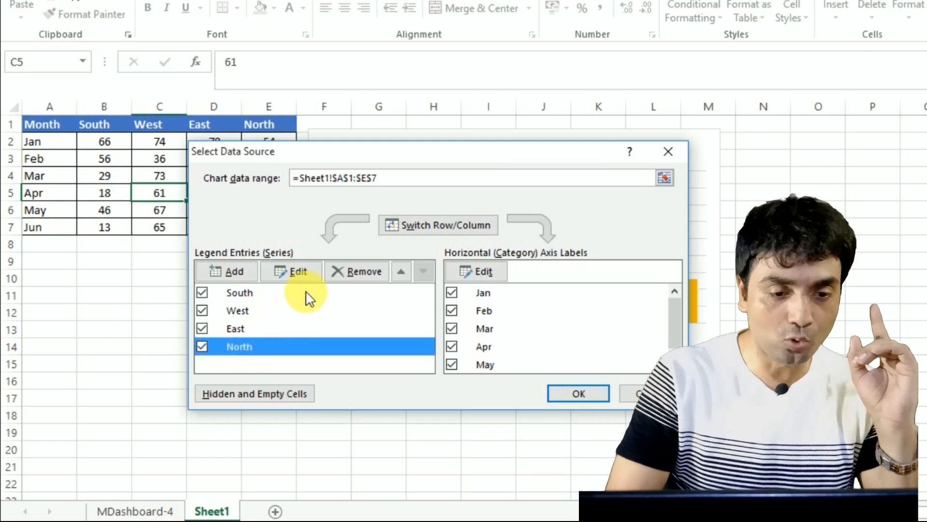
click(361, 274)
click(360, 273)
click(360, 274)
click(361, 274)
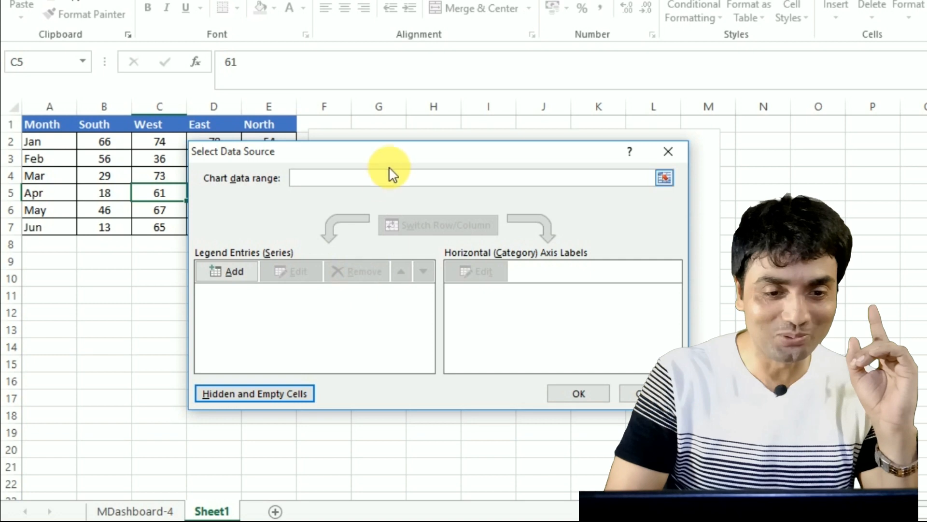
drag(392, 157, 462, 348)
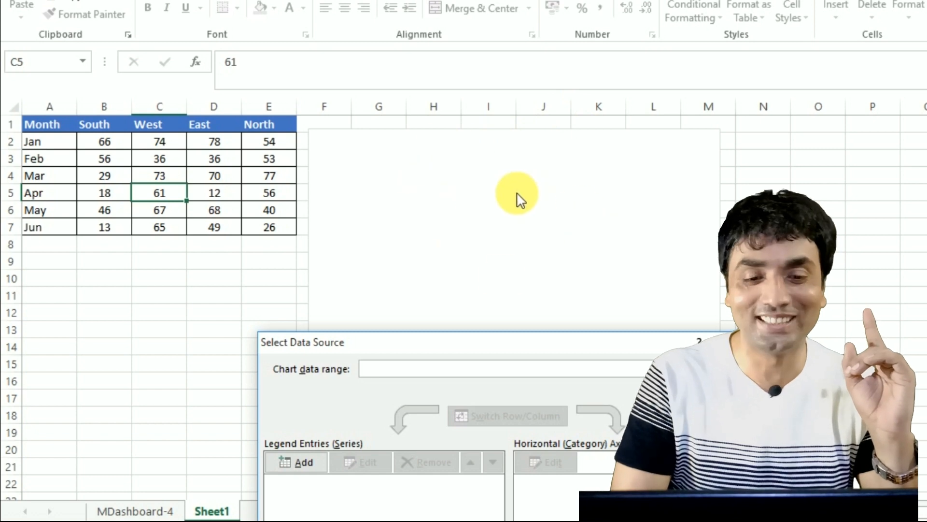
drag(440, 341, 366, 197)
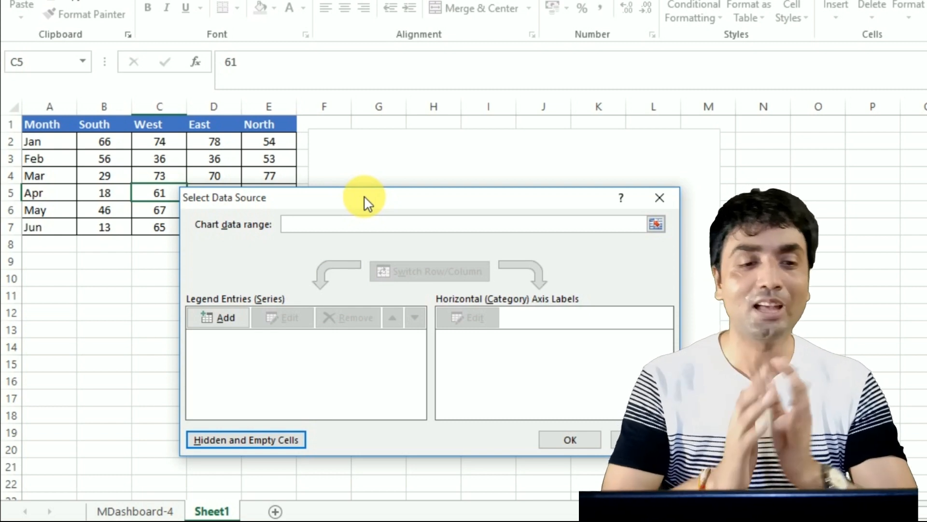
Step: Add a series to the empty chart with its name from A2 (Jan) and its values from B2:E2
click(237, 314)
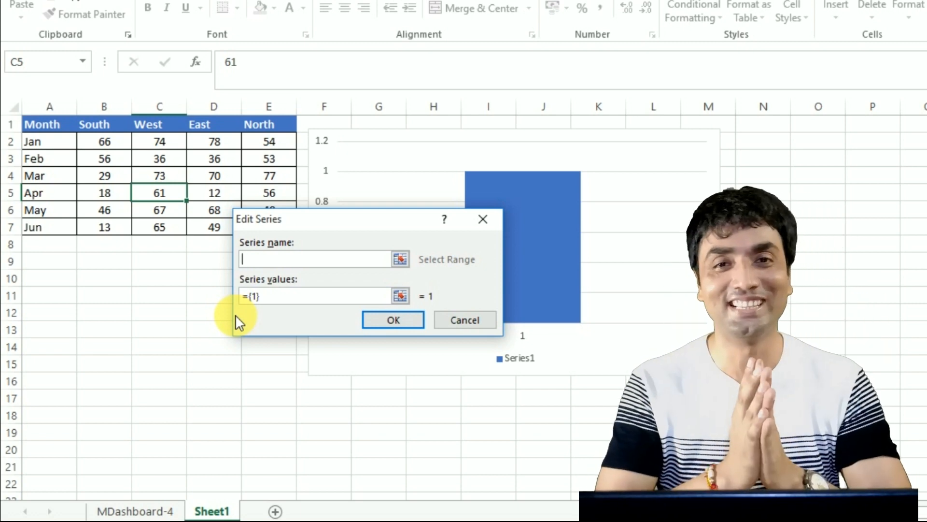
key(Escape)
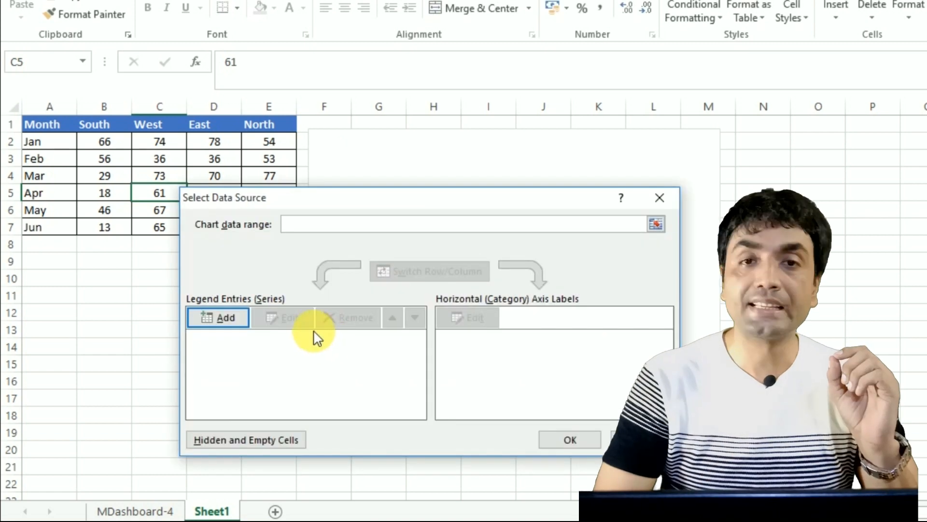
click(218, 320)
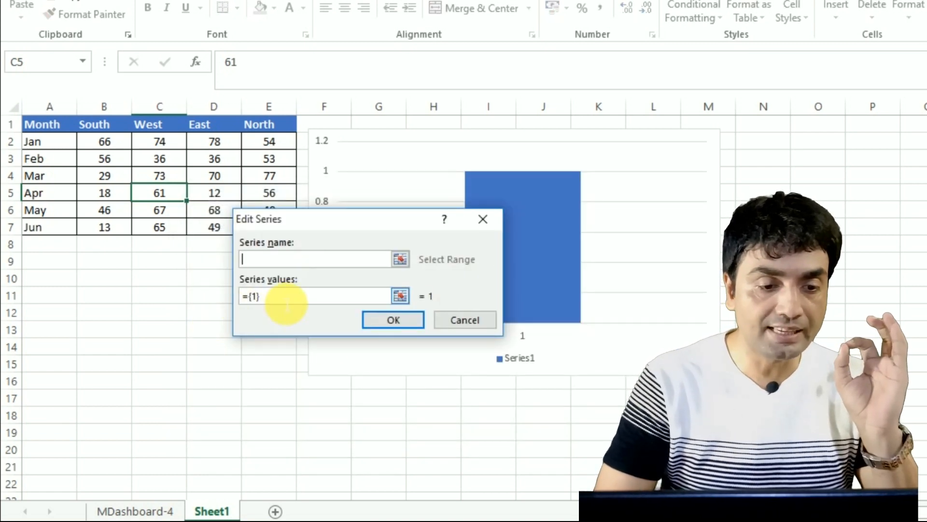
click(284, 303)
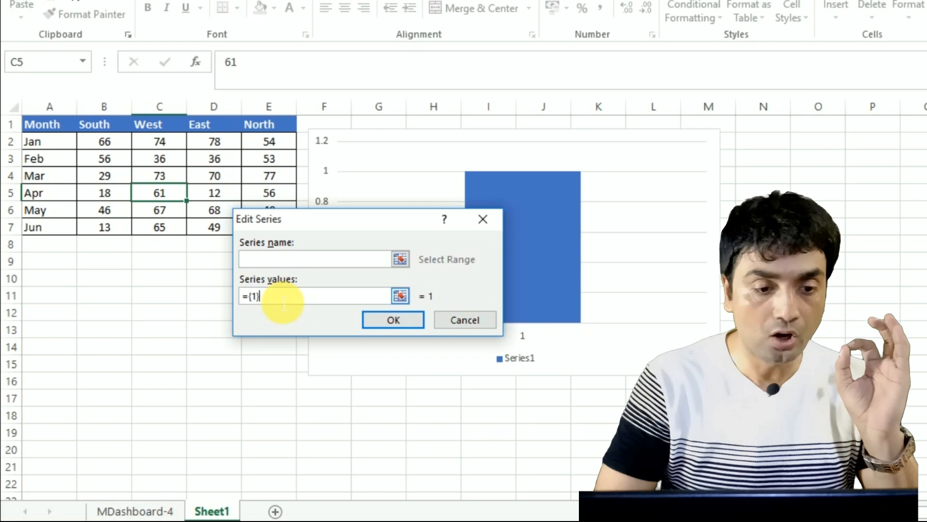
click(261, 261)
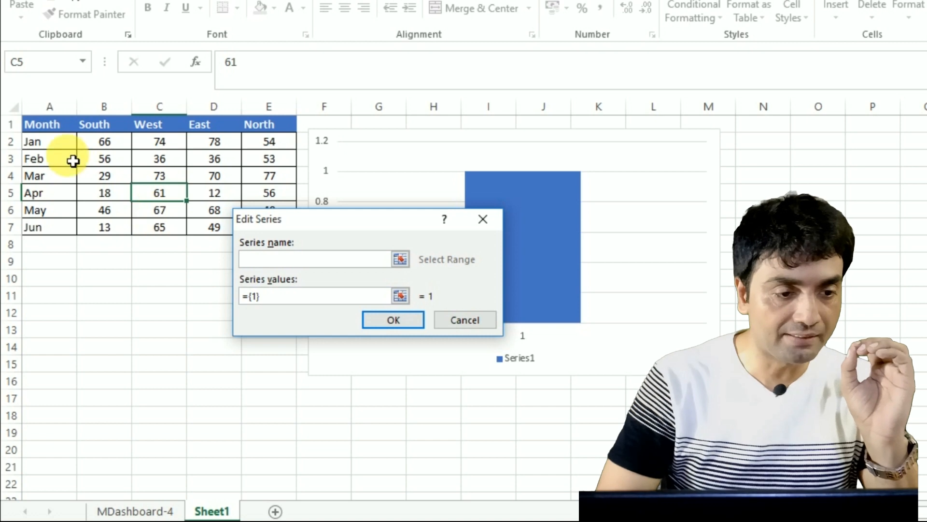
click(53, 145)
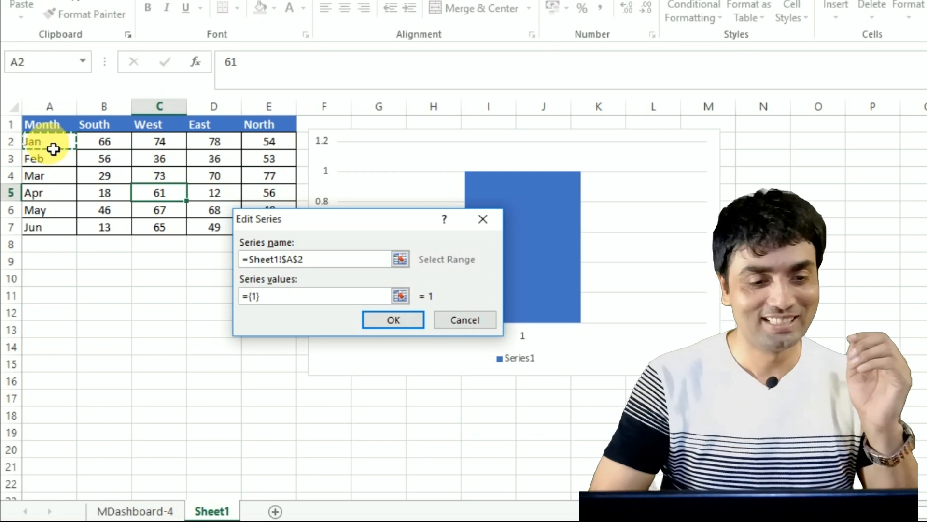
click(290, 301)
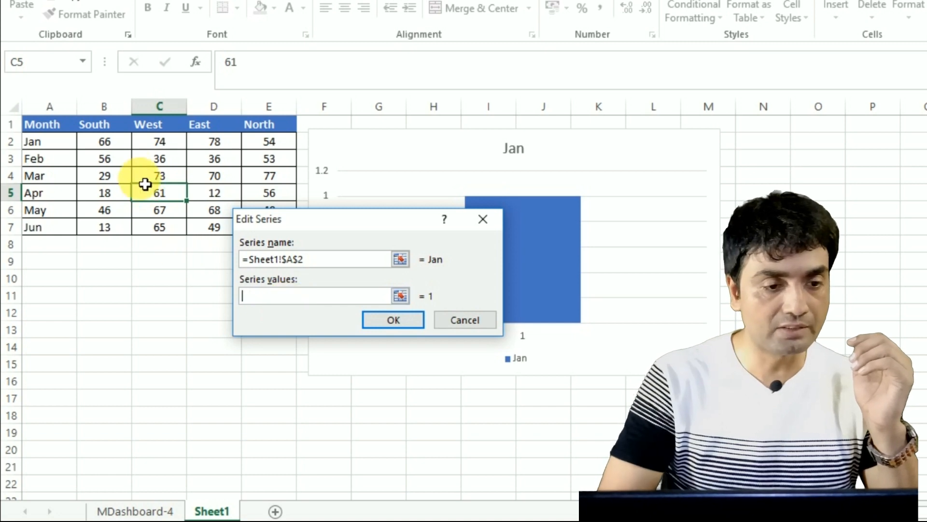
drag(106, 149, 269, 150)
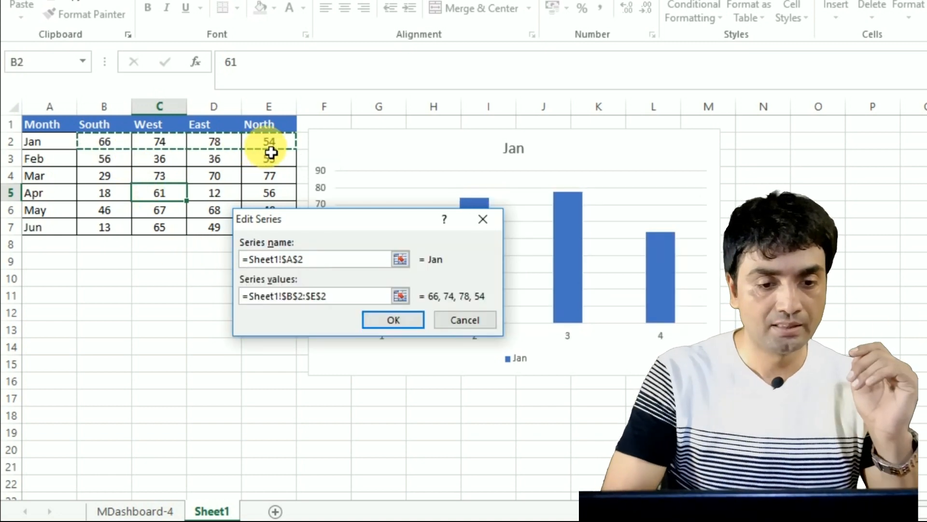
click(385, 314)
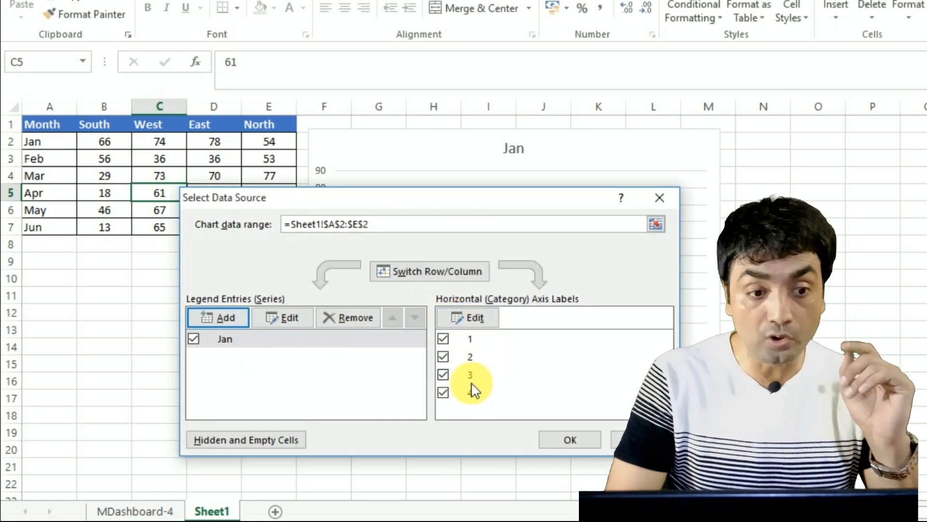
Step: Set the chart's horizontal axis labels to the region headers in B1:E1
click(479, 318)
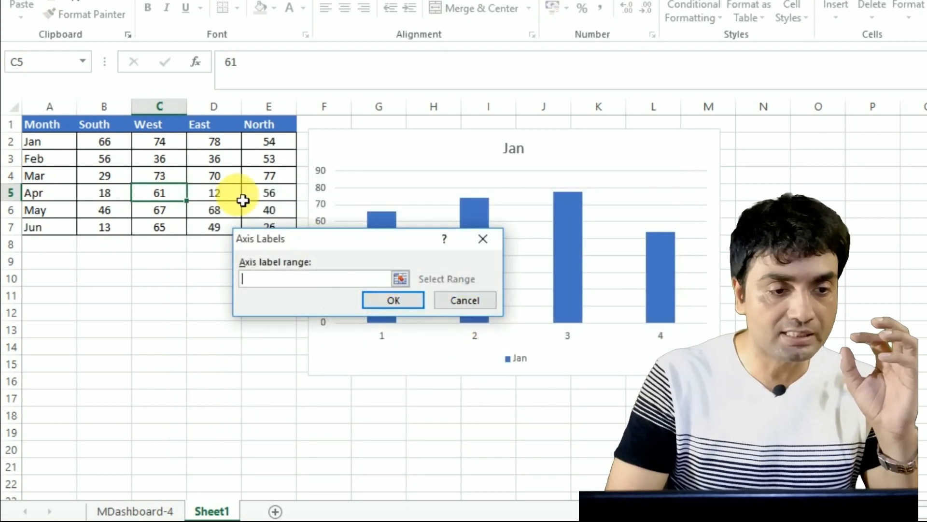
drag(99, 126, 262, 124)
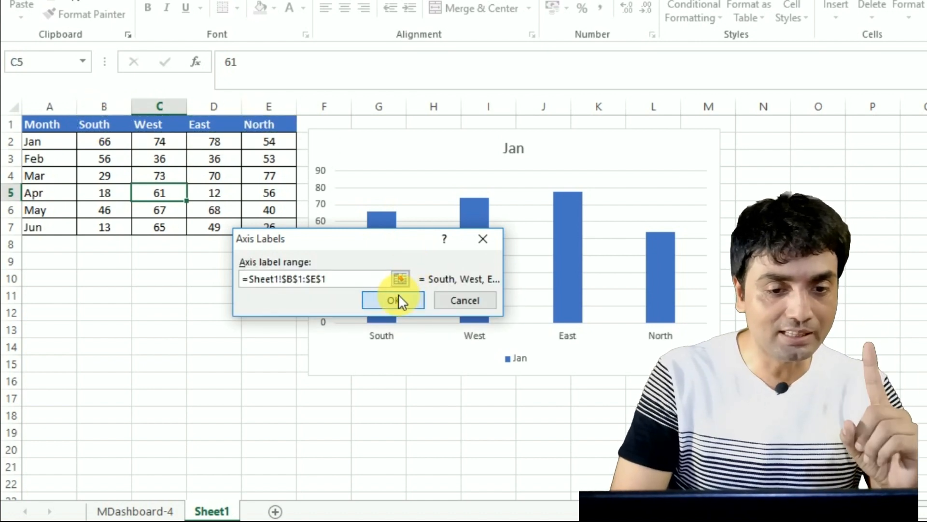
click(400, 298)
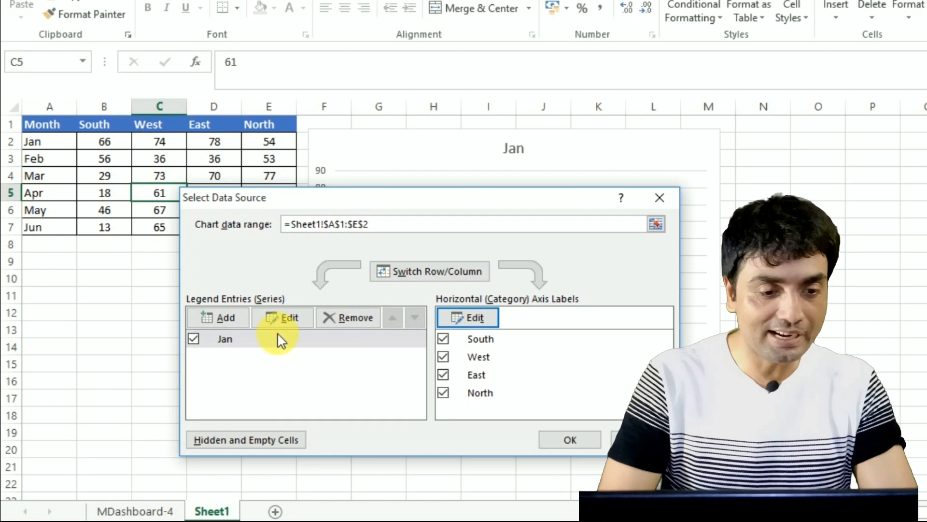
Step: Add a second chart series with its name from A3 (Feb) and its values from B3:E3
click(225, 320)
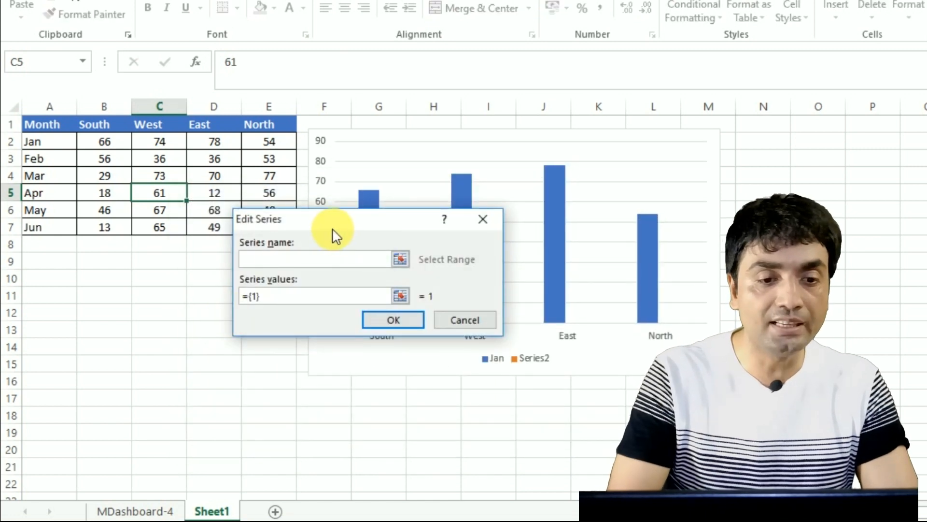
drag(333, 230, 413, 151)
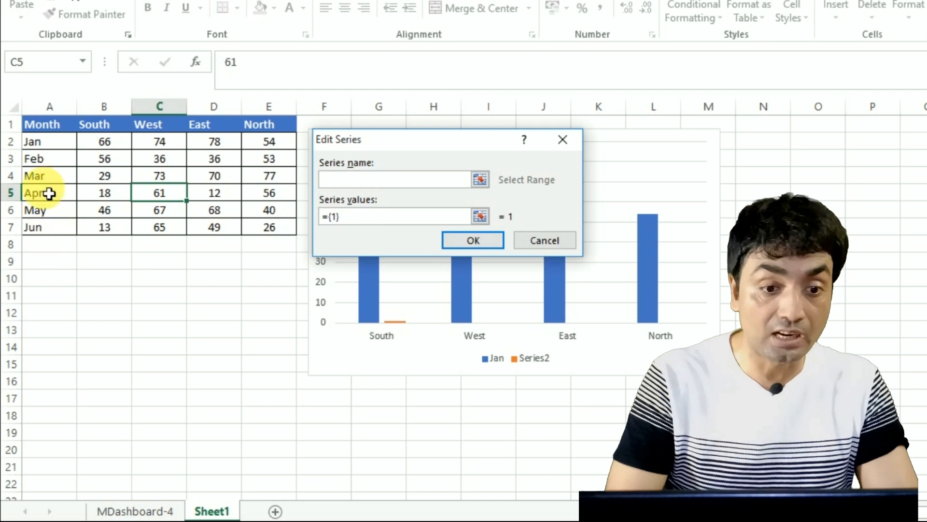
click(40, 166)
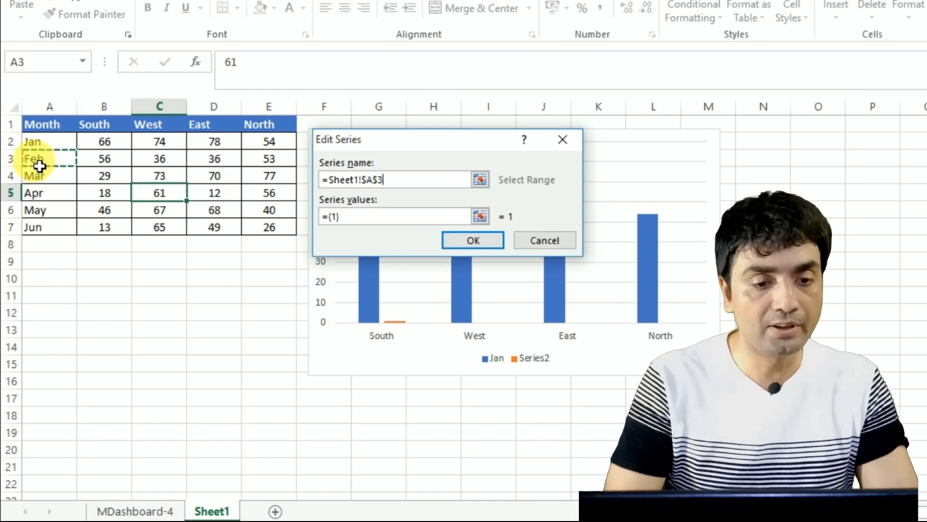
click(358, 219)
key(BackSpace)
key(BackSpace)
key(BackSpace)
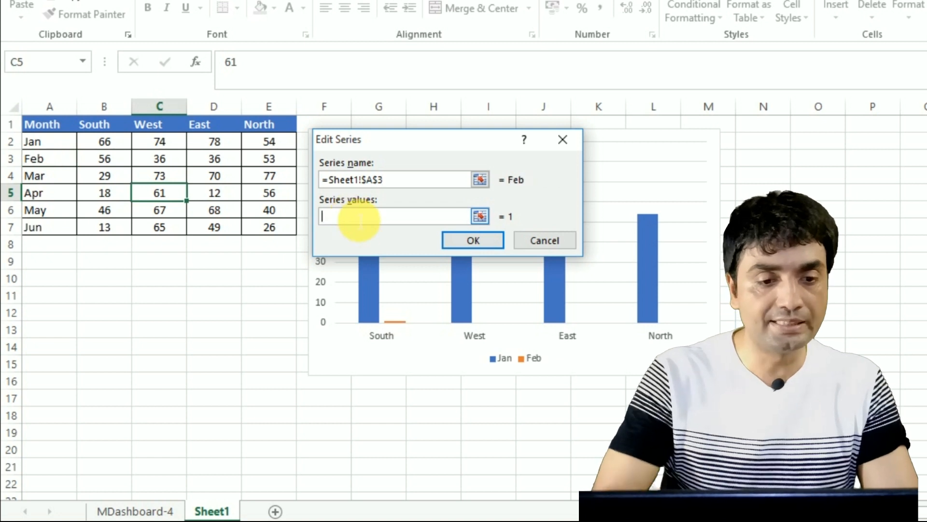
click(99, 165)
drag(99, 165, 268, 166)
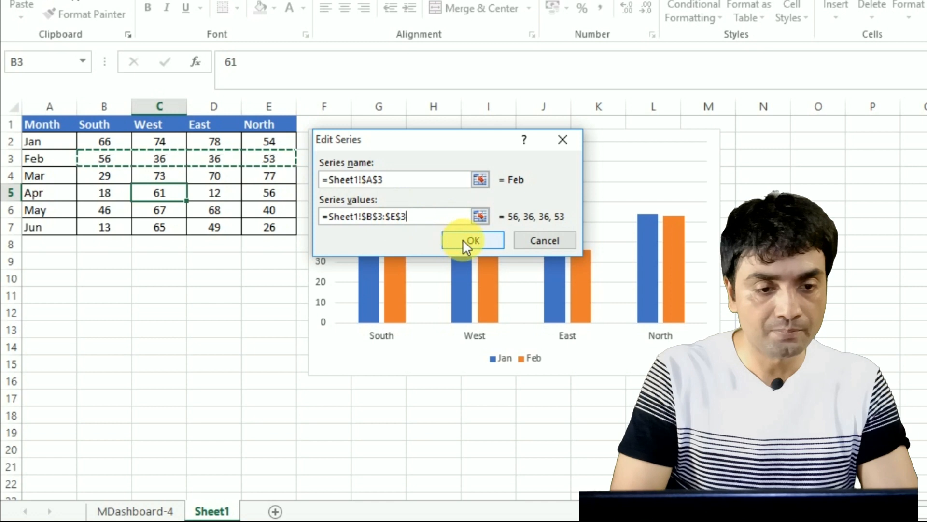
click(463, 239)
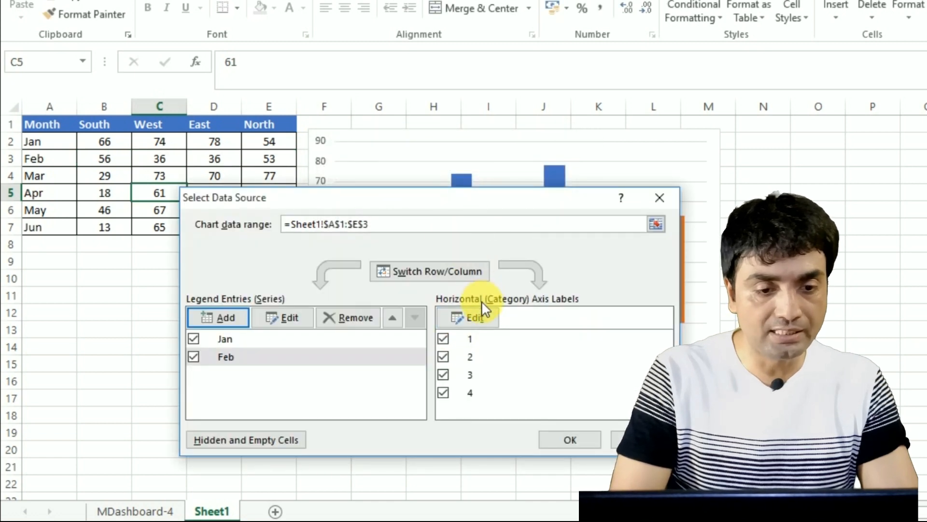
Step: Assign B1:E1 as the horizontal axis labels again and apply the chart's data source changes
click(471, 316)
drag(98, 129, 263, 132)
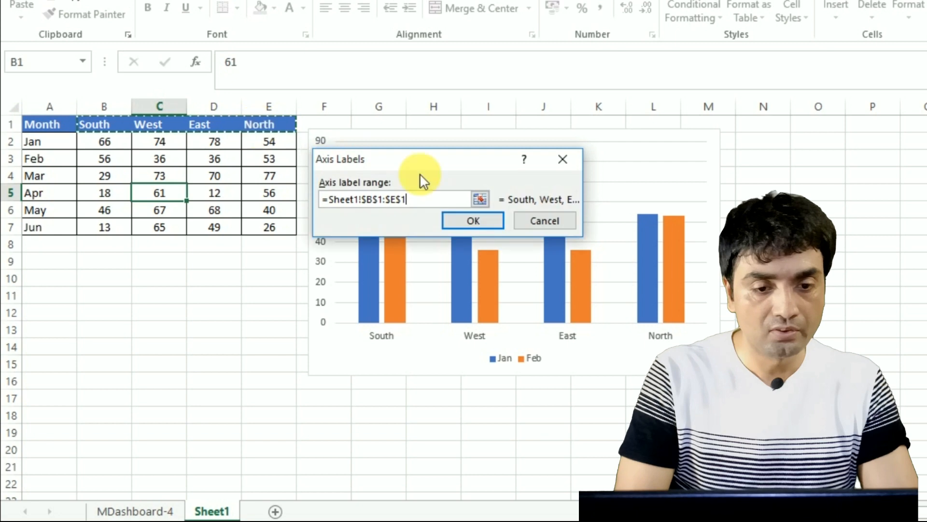
click(473, 220)
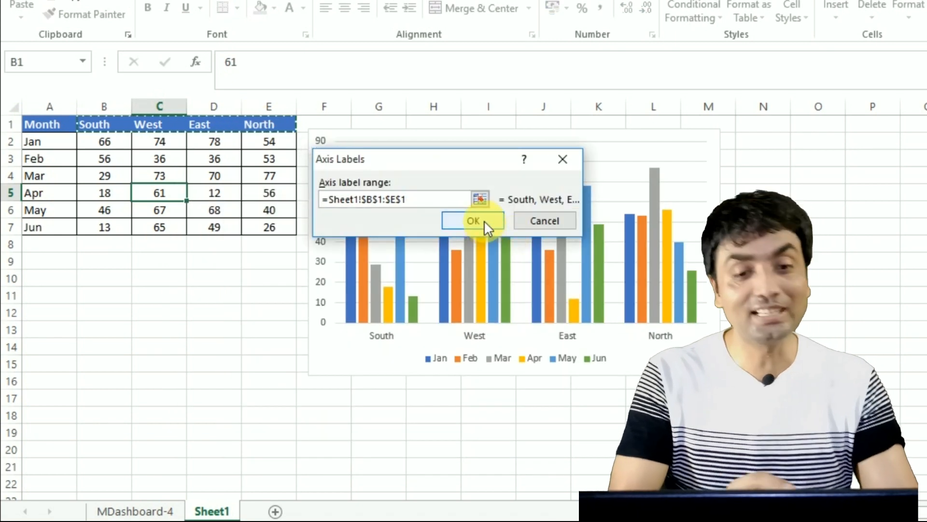
click(483, 221)
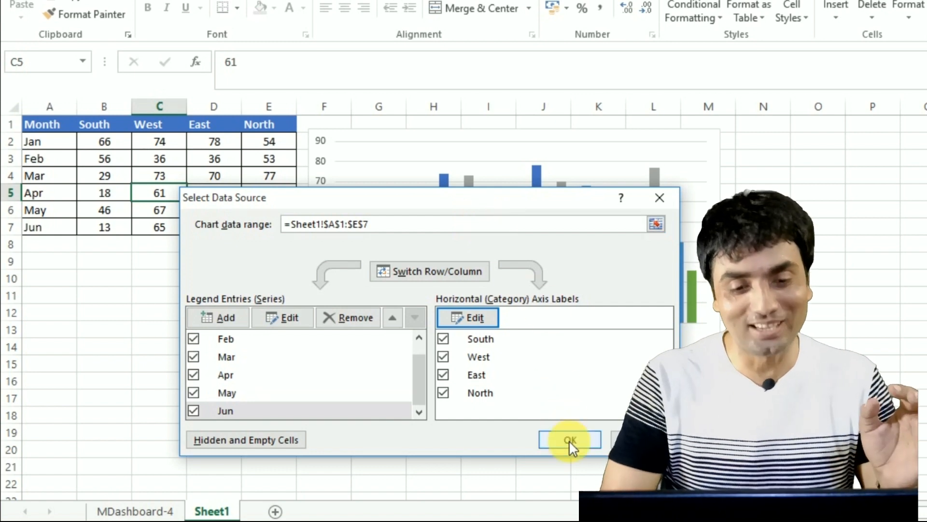
click(569, 439)
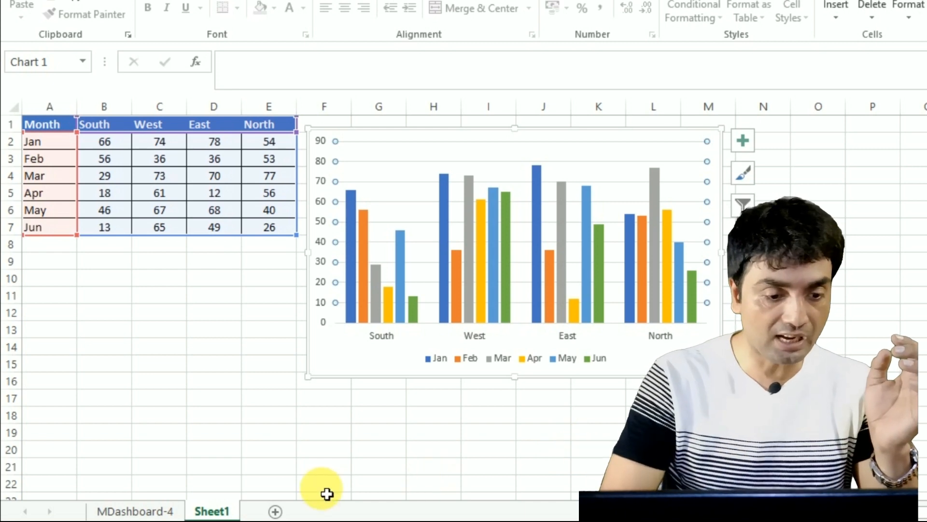
Step: Examine on MDashboard-4 how the South checkbox, month rows and region columns relate to the finished chart, and return to Sheet1
click(175, 511)
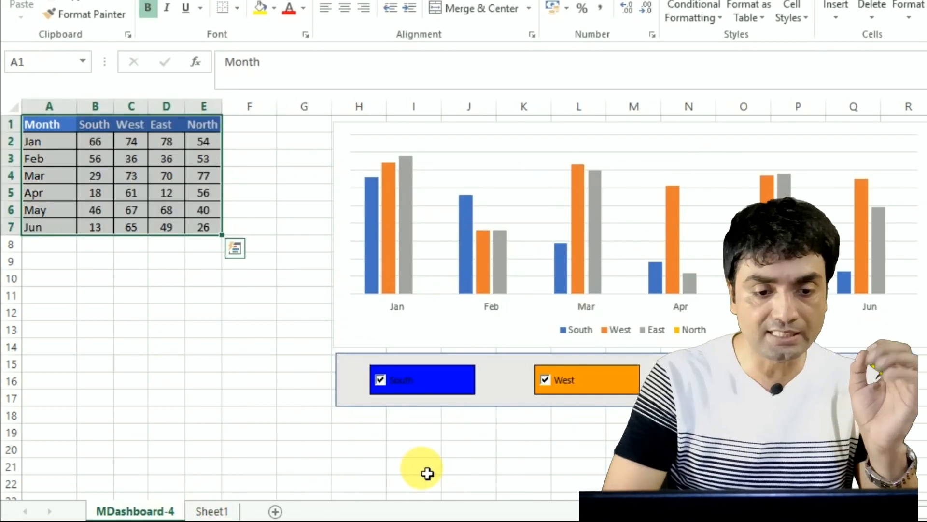
click(416, 396)
click(416, 396)
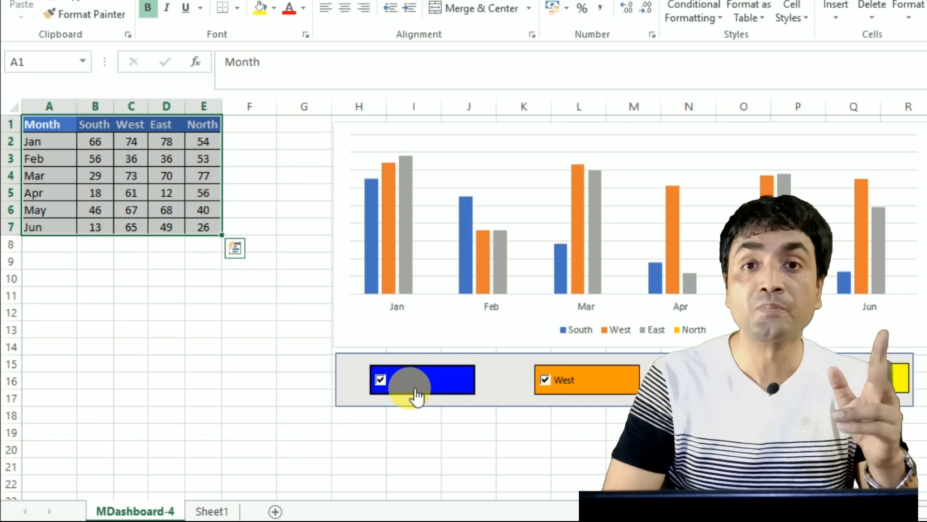
click(247, 280)
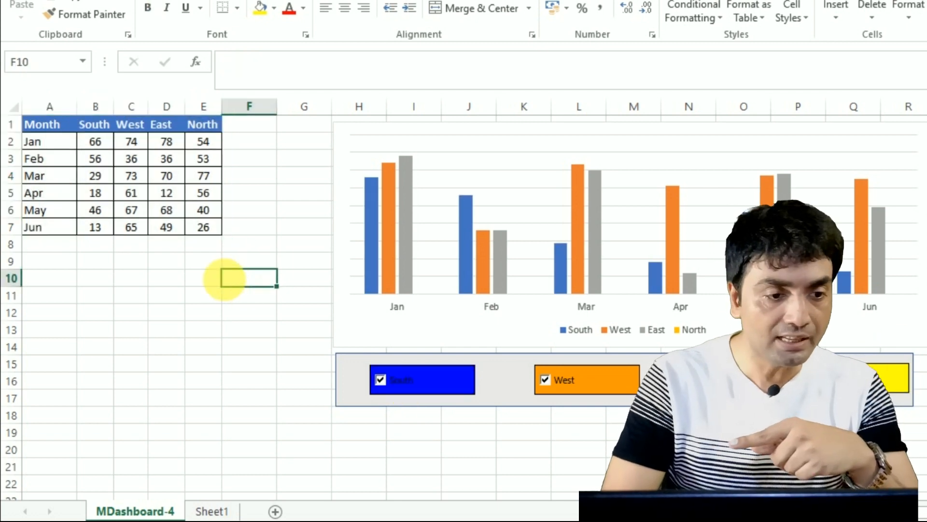
click(45, 151)
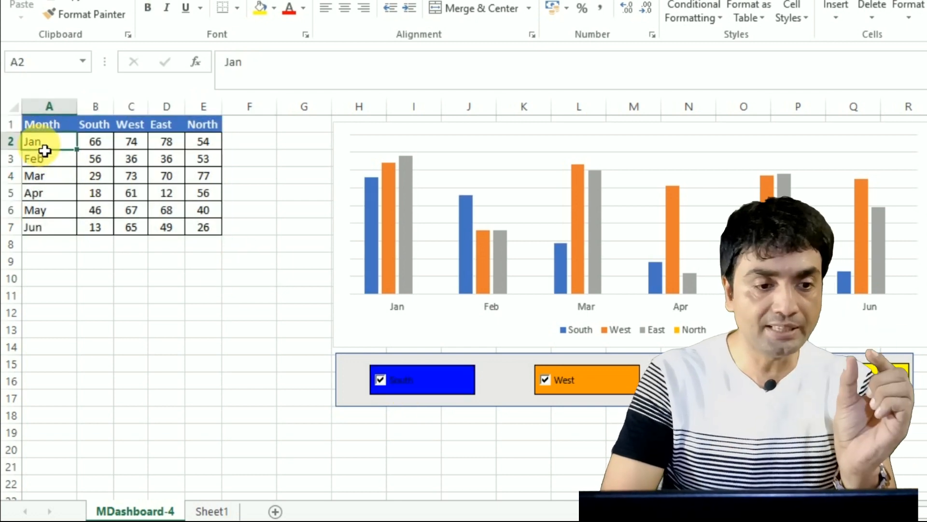
drag(91, 147, 218, 141)
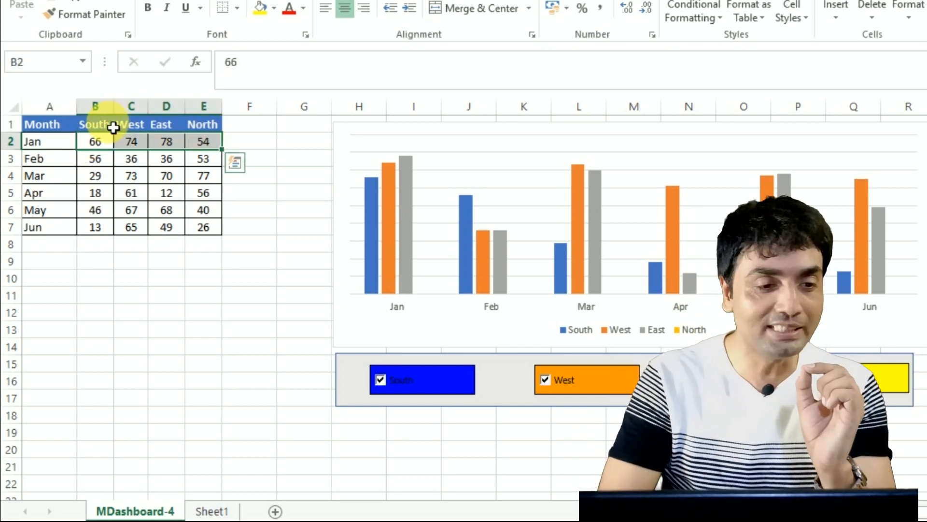
click(110, 125)
drag(101, 147, 103, 227)
mouse_move(390, 224)
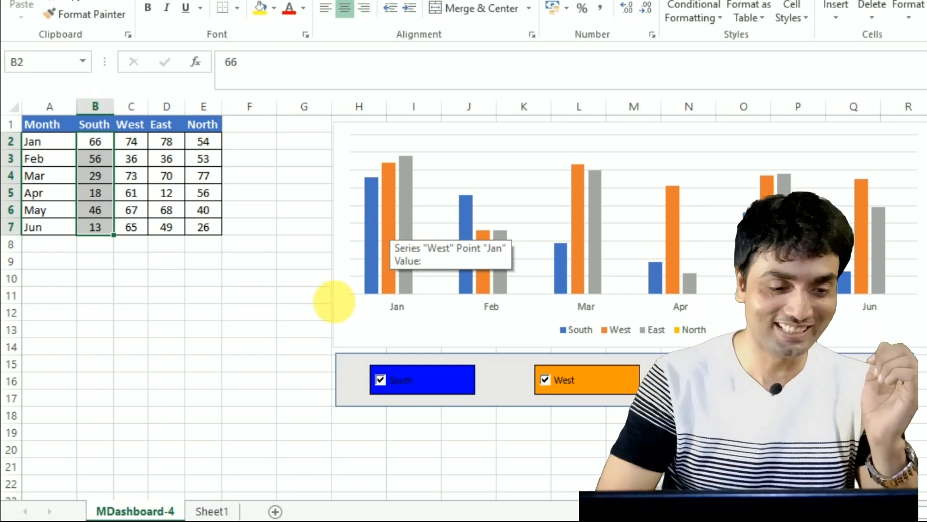
click(222, 505)
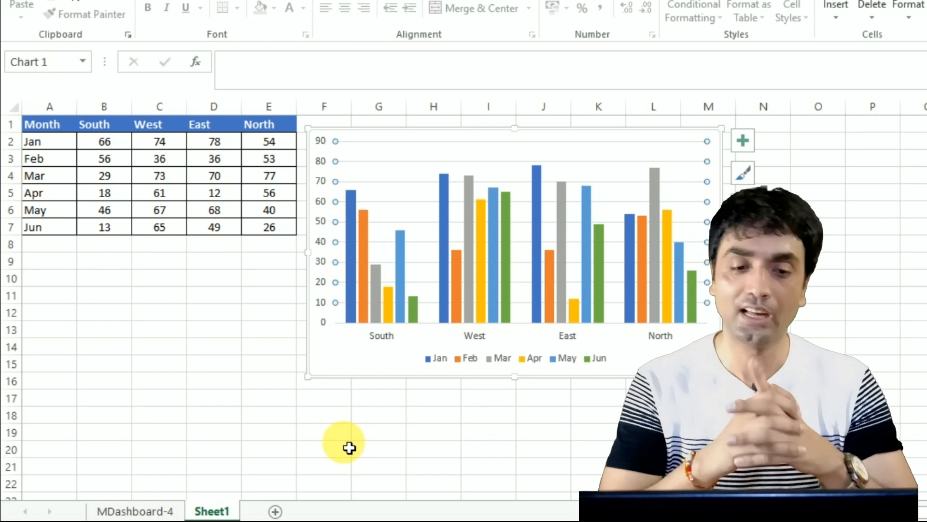
Step: Delete the whole legend from the Sheet1 chart
click(465, 359)
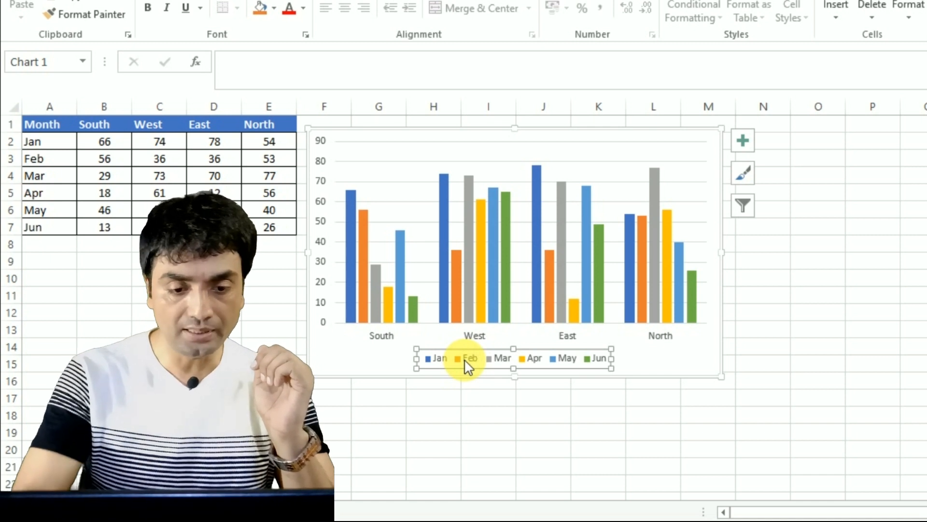
click(464, 358)
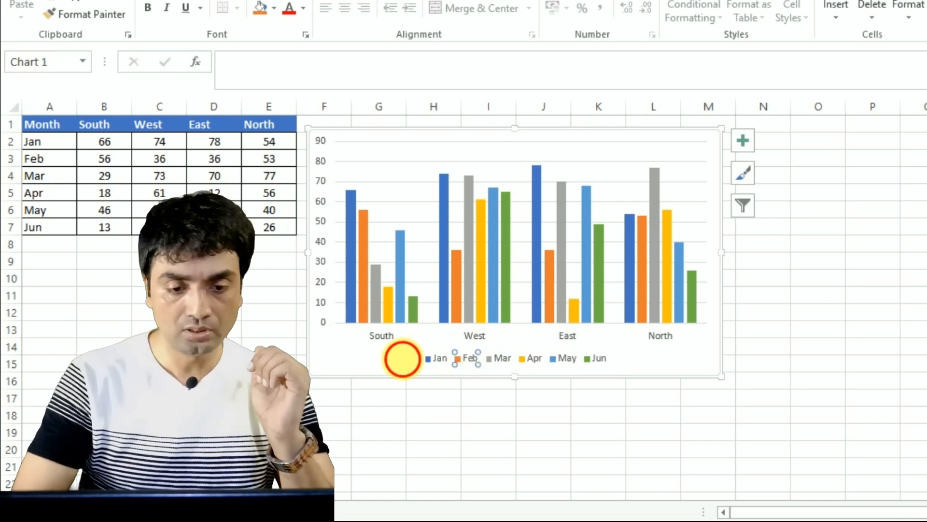
click(403, 358)
click(456, 366)
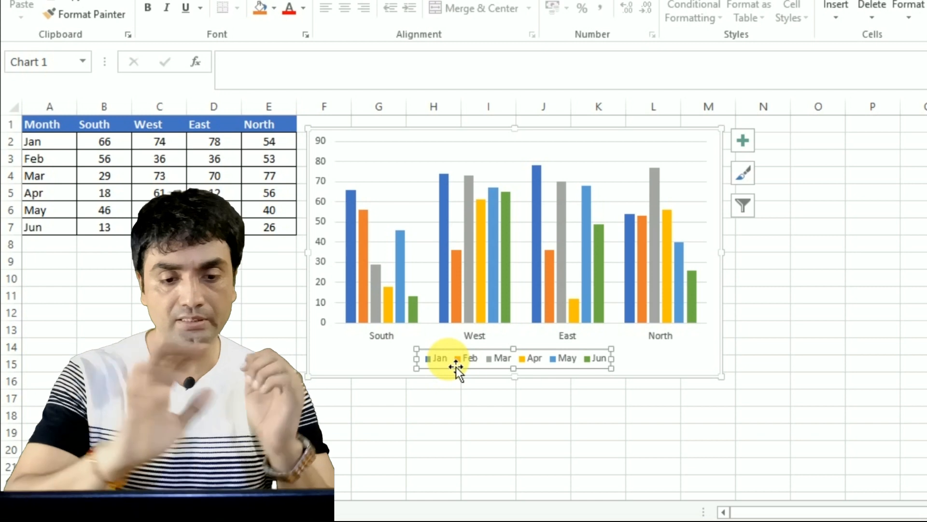
key(Delete)
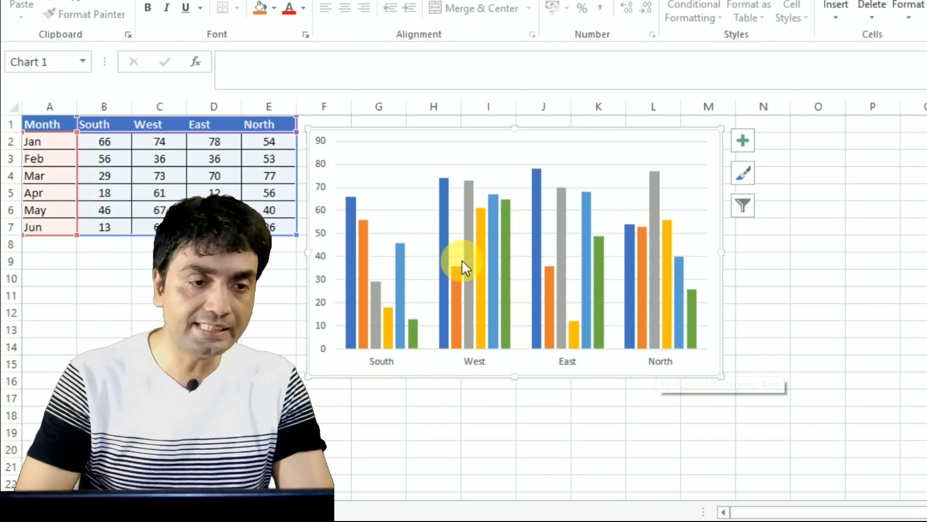
Step: Draw a rounded rectangle directly below the chart, spanning the chart's width over about rows 16 to 18
click(116, 1)
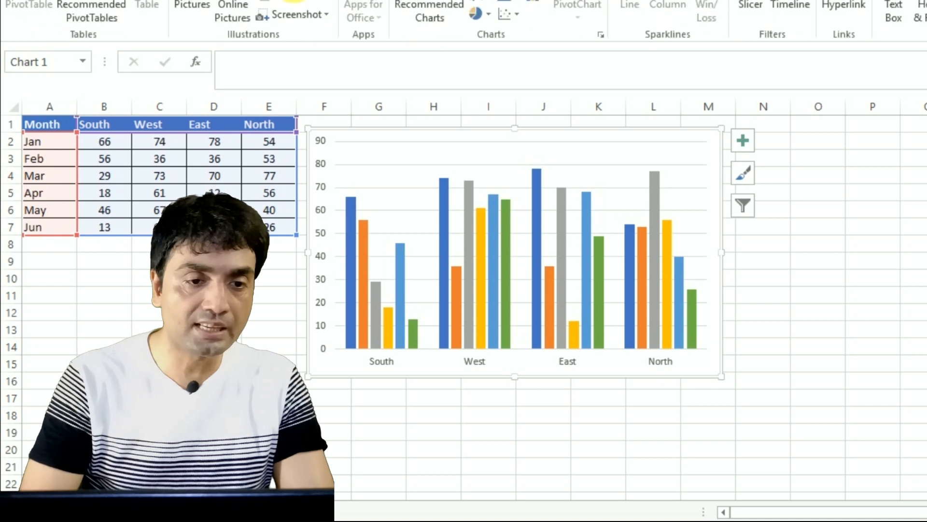
click(270, 1)
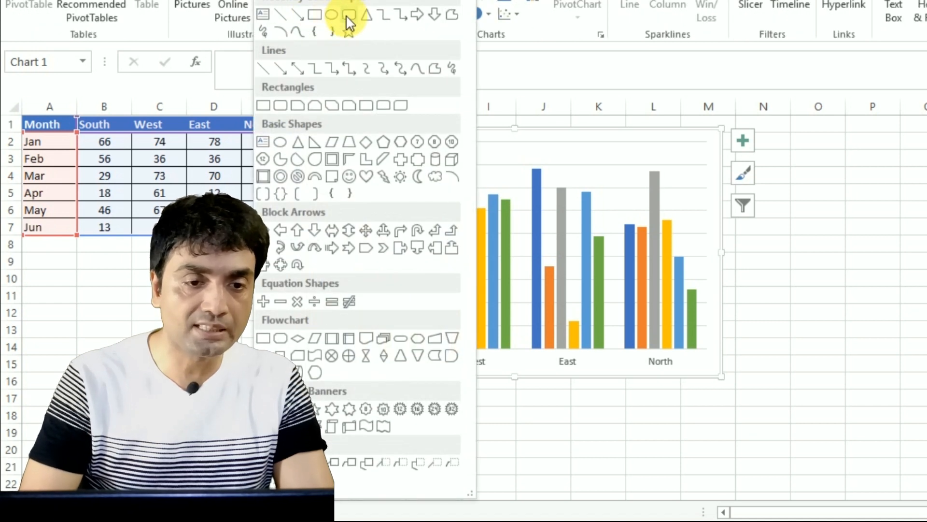
click(347, 14)
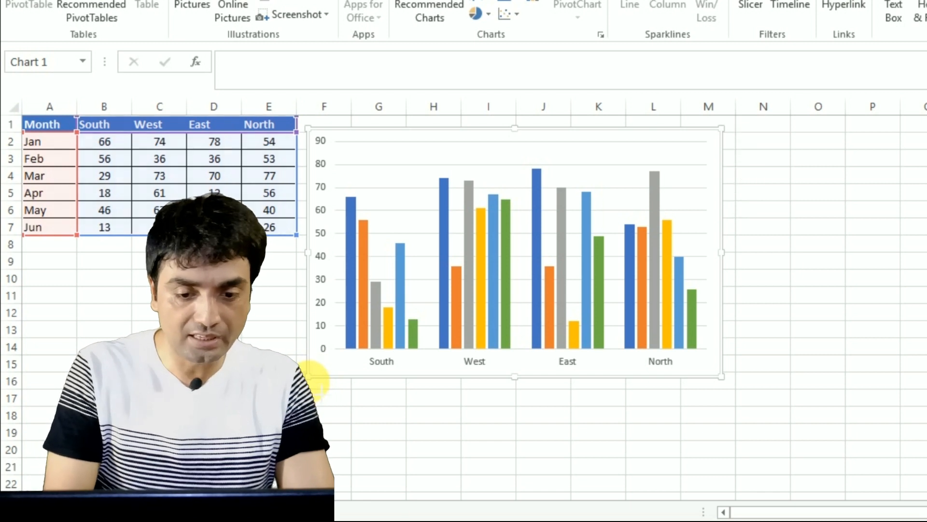
drag(310, 381, 732, 430)
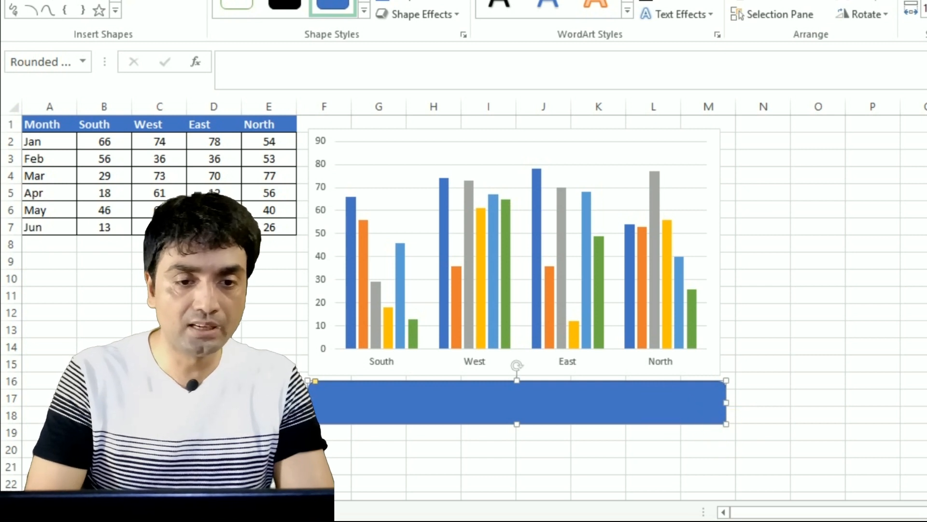
Step: Fill the rounded rectangle with light grey and apply the second preset shape effect in the first row of presets
click(388, 1)
click(389, 79)
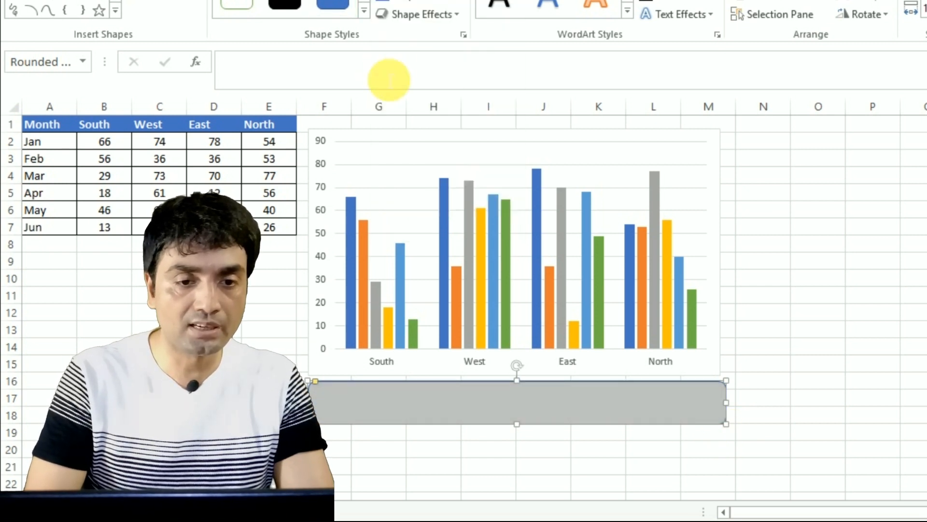
click(417, 14)
mouse_move(471, 55)
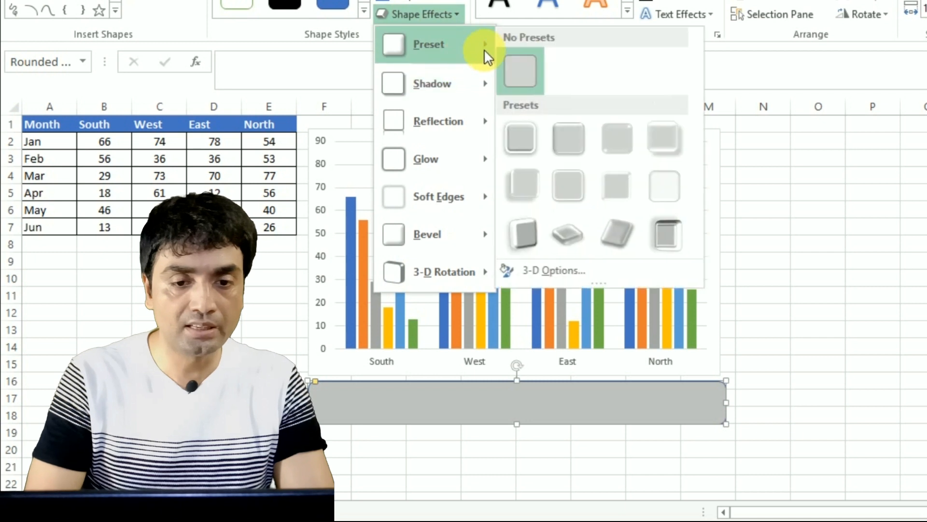
click(559, 125)
click(561, 124)
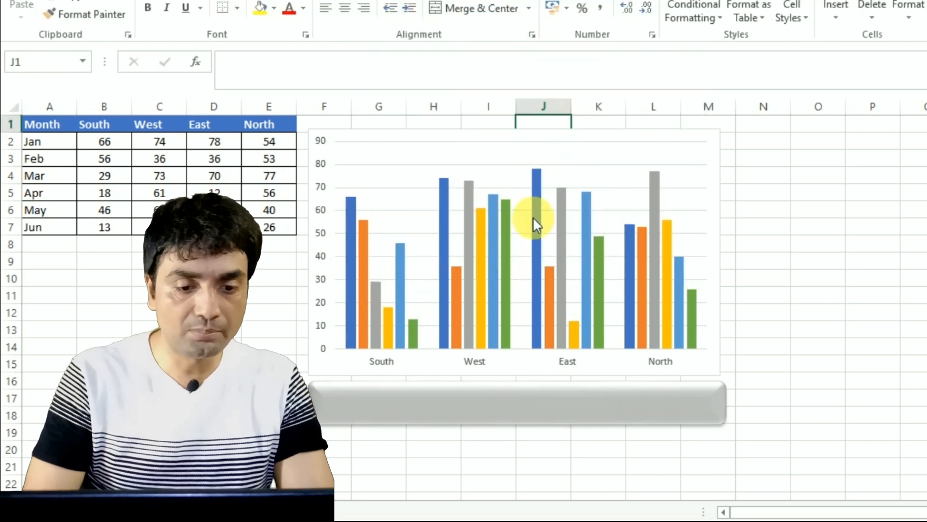
click(422, 420)
click(421, 466)
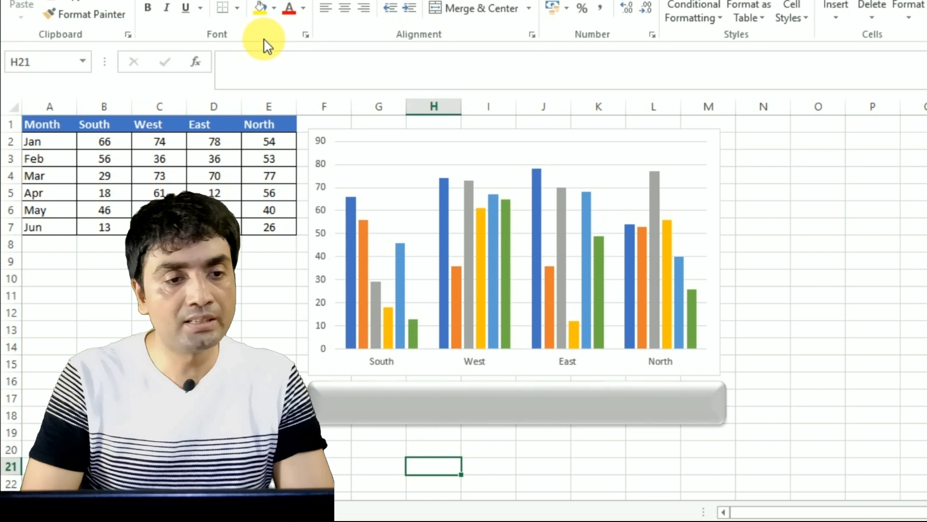
Step: Insert a form control checkbox over the grey bar, under the chart's South group
click(469, 1)
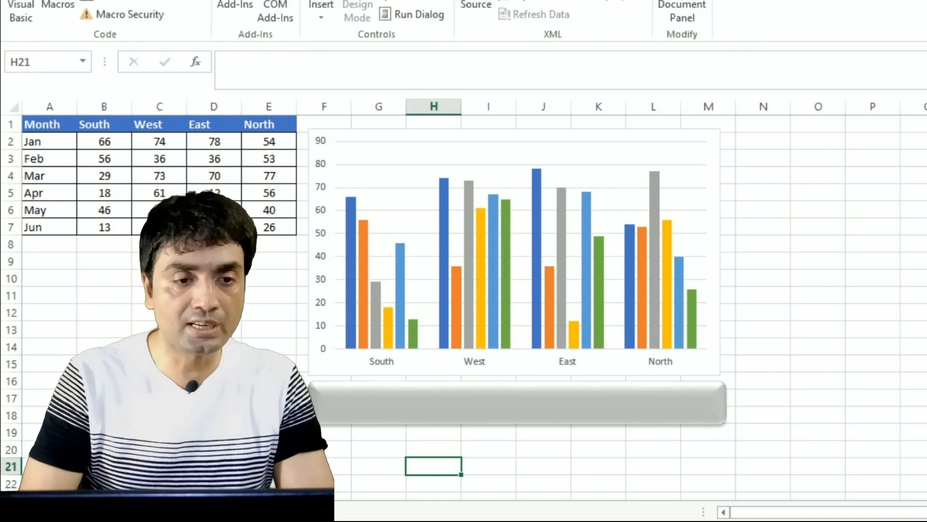
click(321, 15)
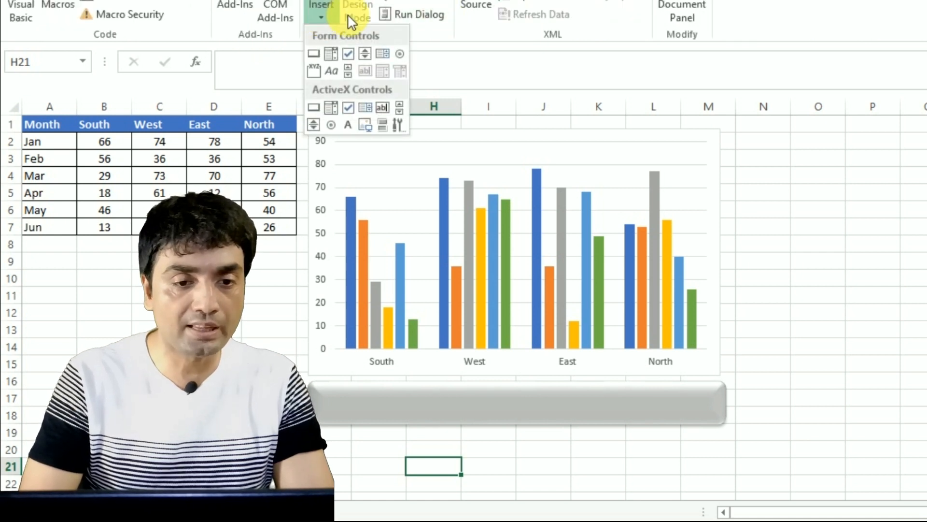
click(349, 53)
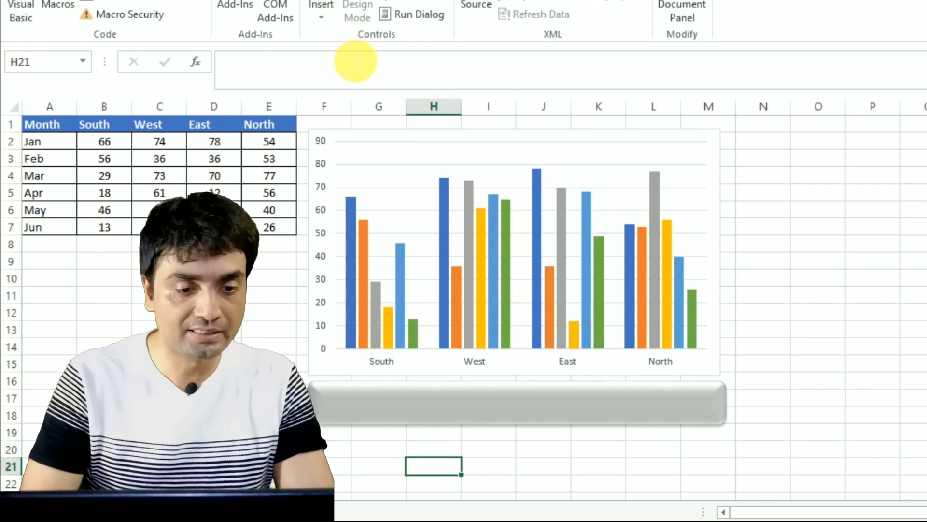
drag(327, 397, 404, 419)
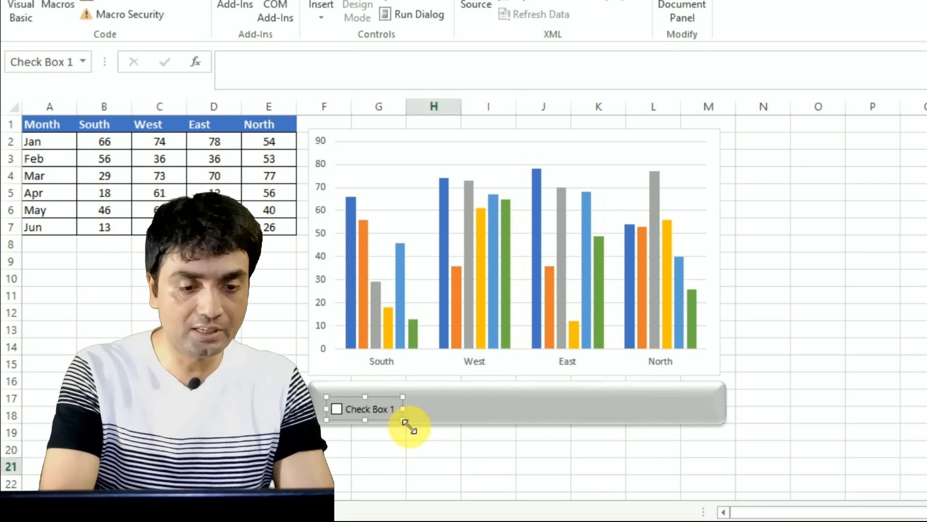
Step: Duplicate the checkbox three times and spread the copies along the grey bar under the West, East and North groups
key(ctrl+d)
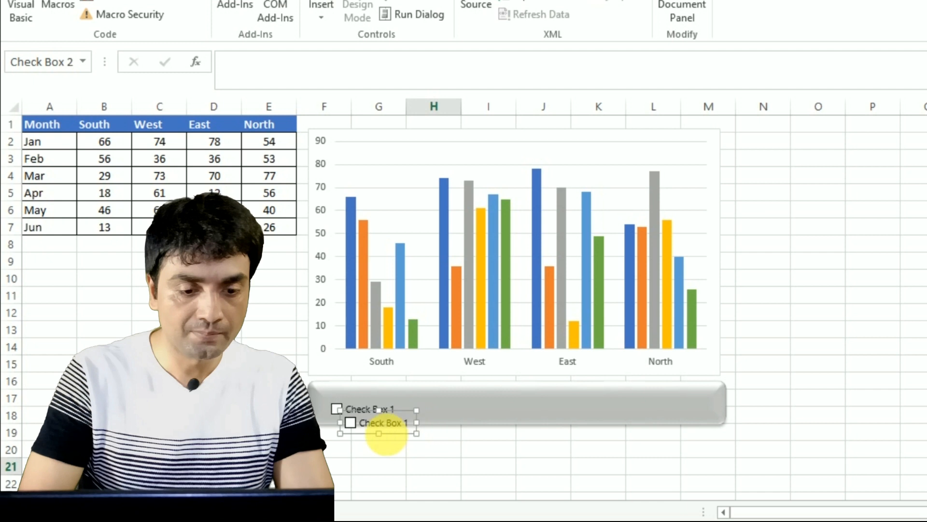
drag(398, 440, 471, 425)
key(ctrl+d)
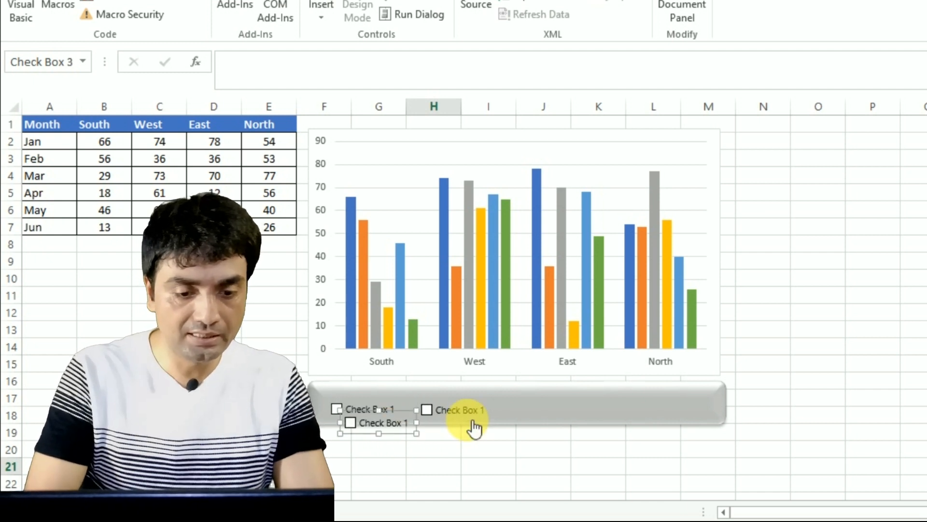
drag(413, 439, 585, 419)
key(ctrl+d)
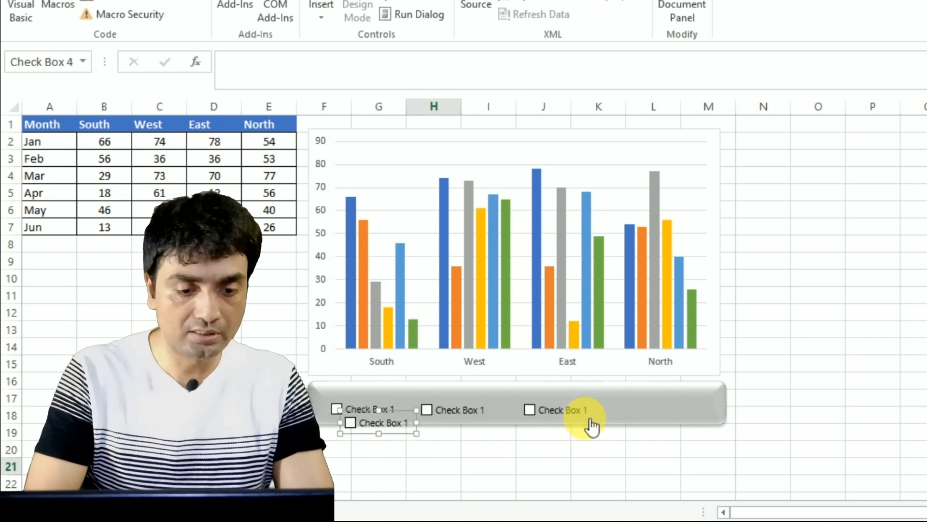
drag(419, 438, 696, 422)
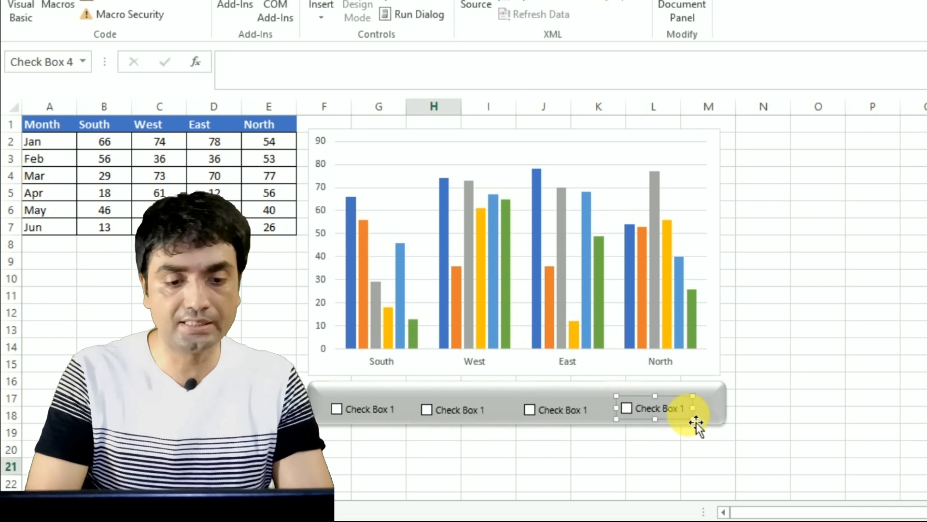
Step: Rename the four checkboxes on the grey bar SOUTH, WEST, EAST and NORTH, in chart order
click(370, 414)
right_click(367, 411)
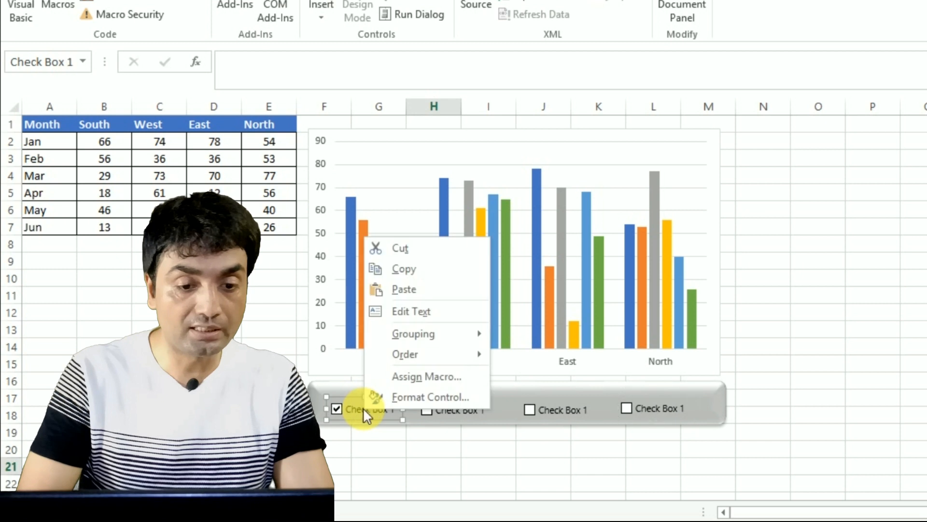
click(416, 311)
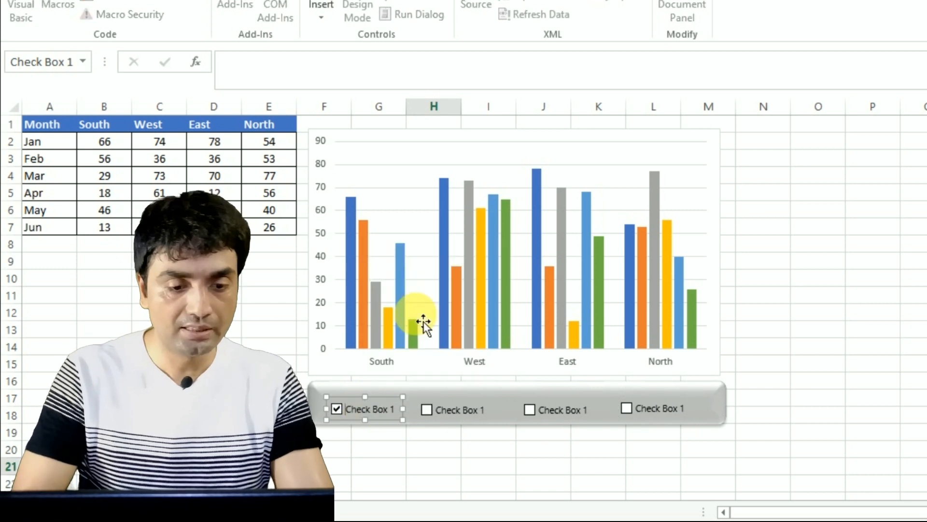
key(Right)
key(shift+End)
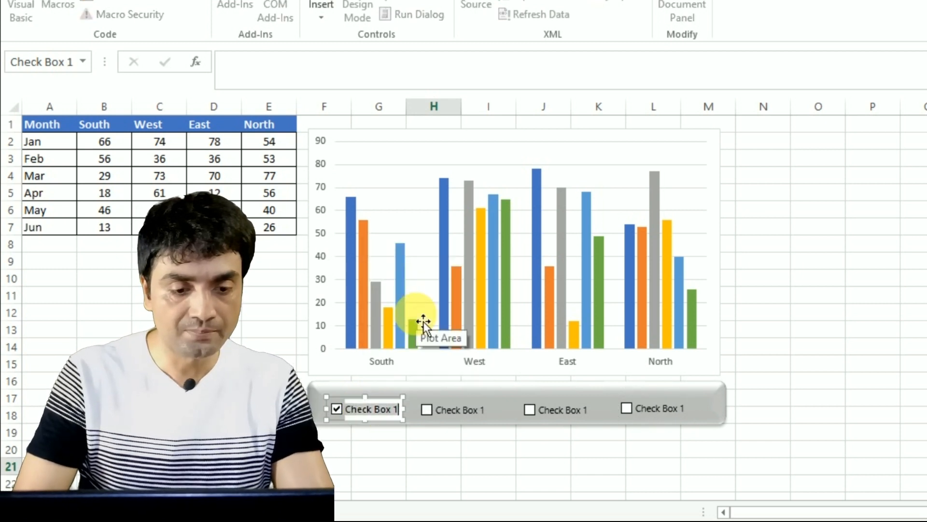
text(SOUTH)
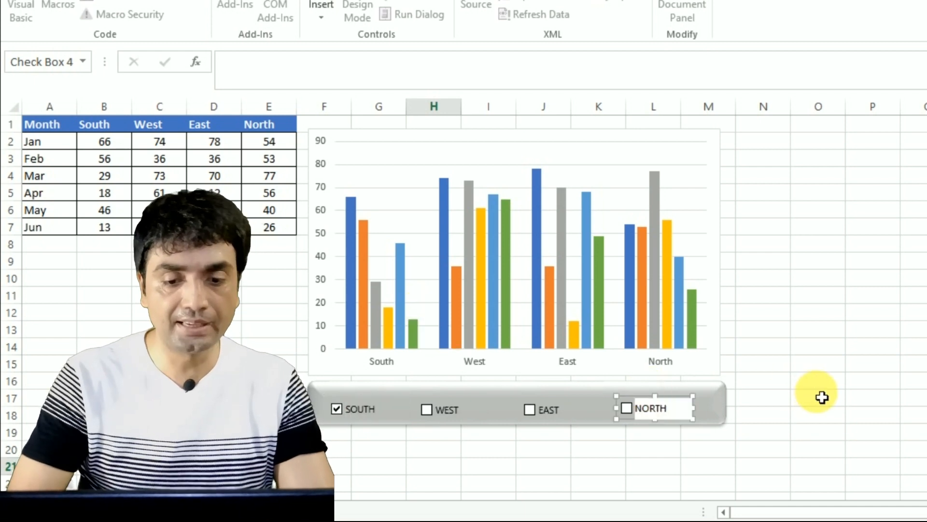
click(821, 397)
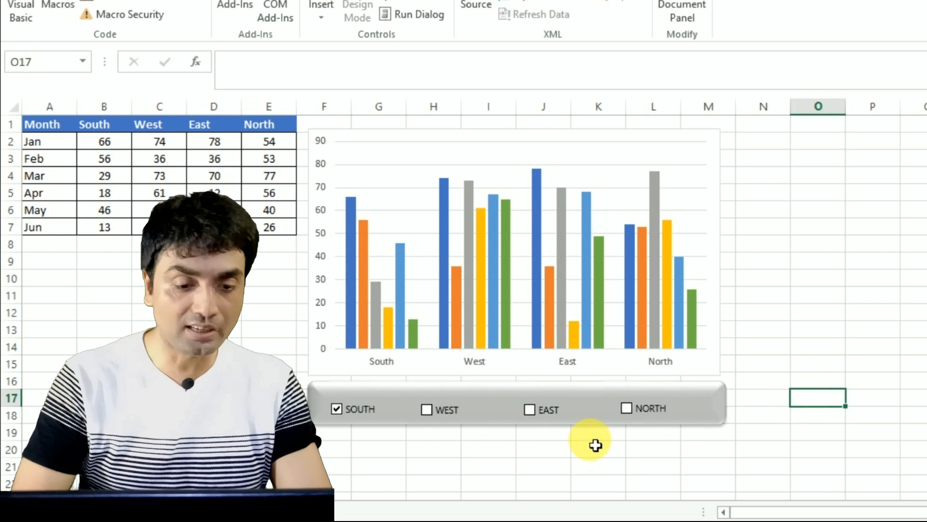
Step: Give all four checkboxes together a bright turquoise fill colour
ctrl+click(373, 423)
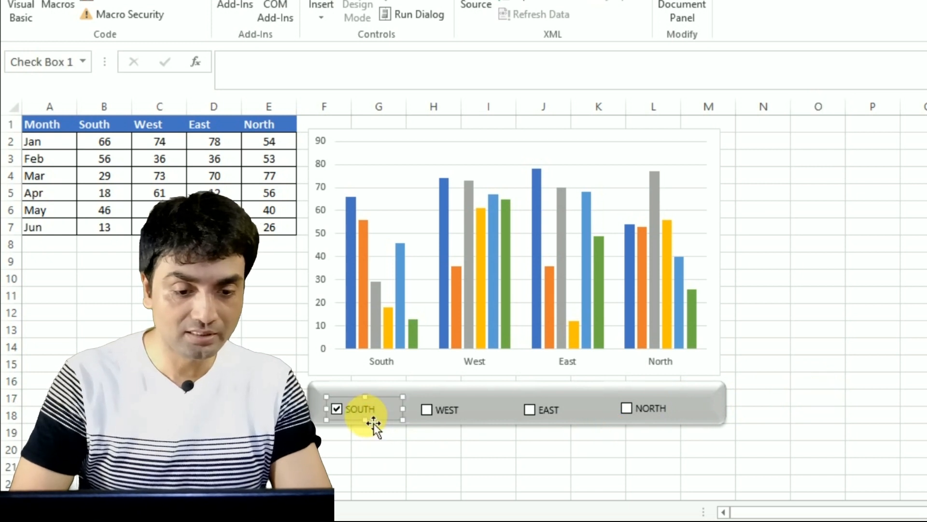
ctrl+click(442, 420)
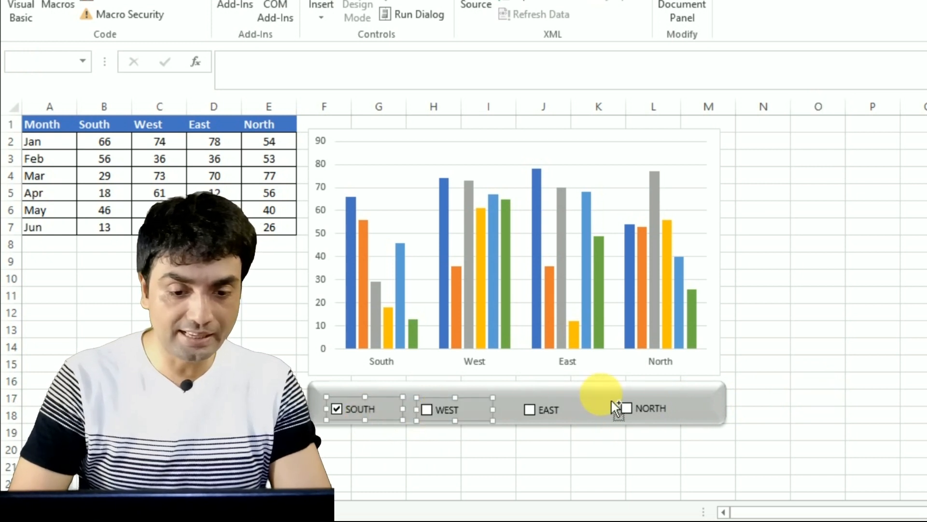
ctrl+click(565, 414)
ctrl+click(680, 417)
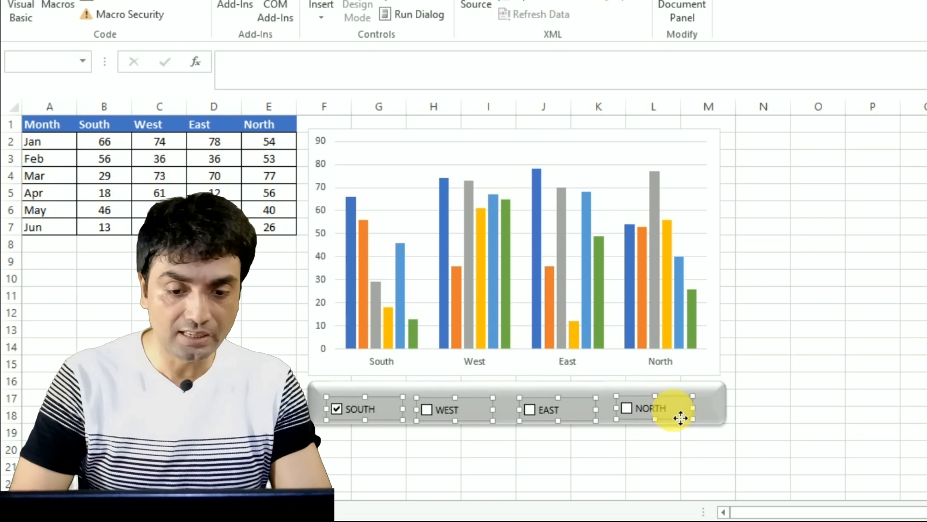
right_click(674, 409)
click(719, 398)
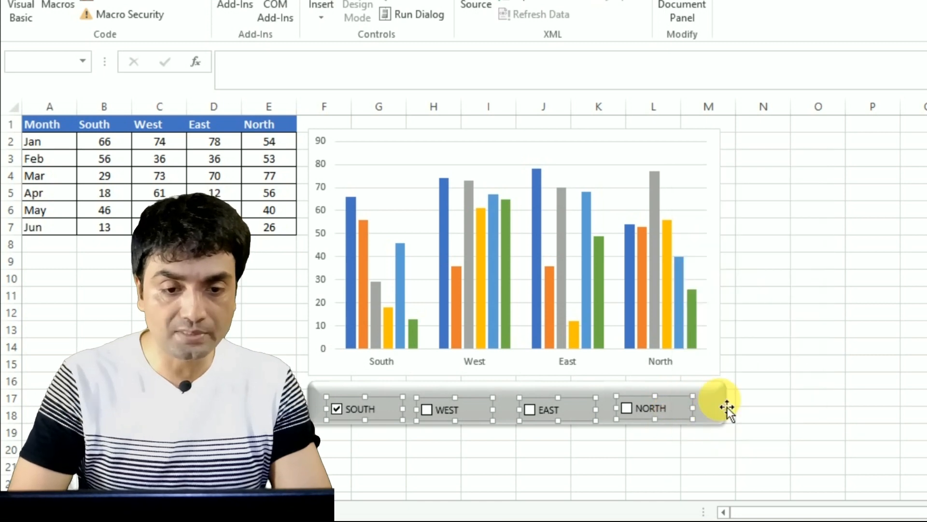
click(572, 227)
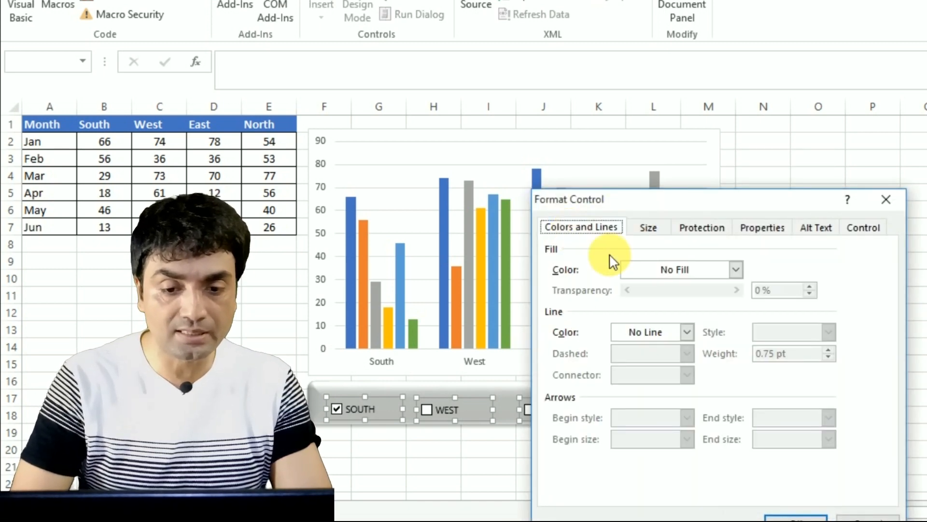
click(683, 270)
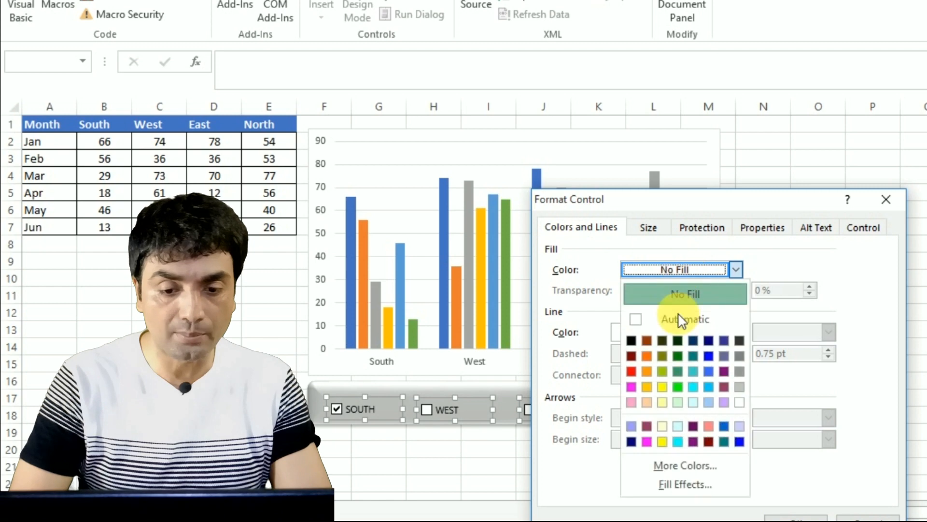
click(694, 386)
click(795, 516)
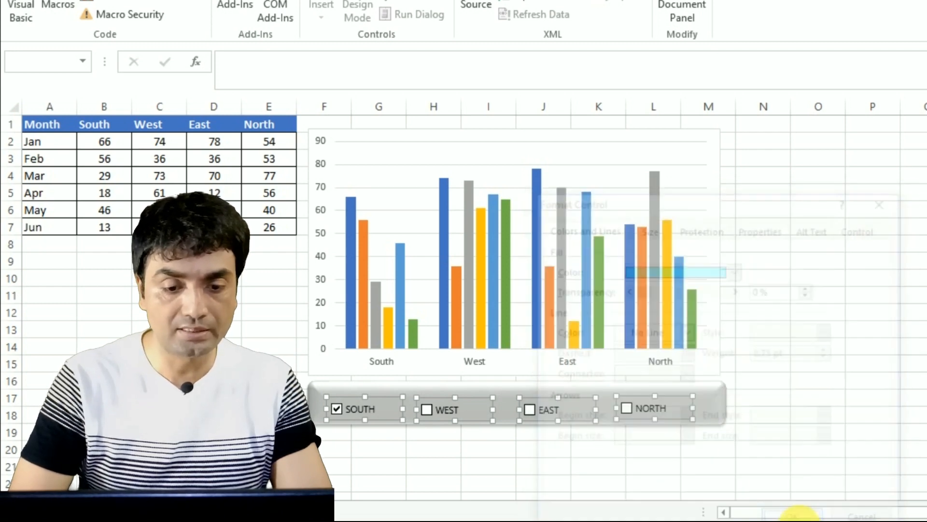
click(653, 475)
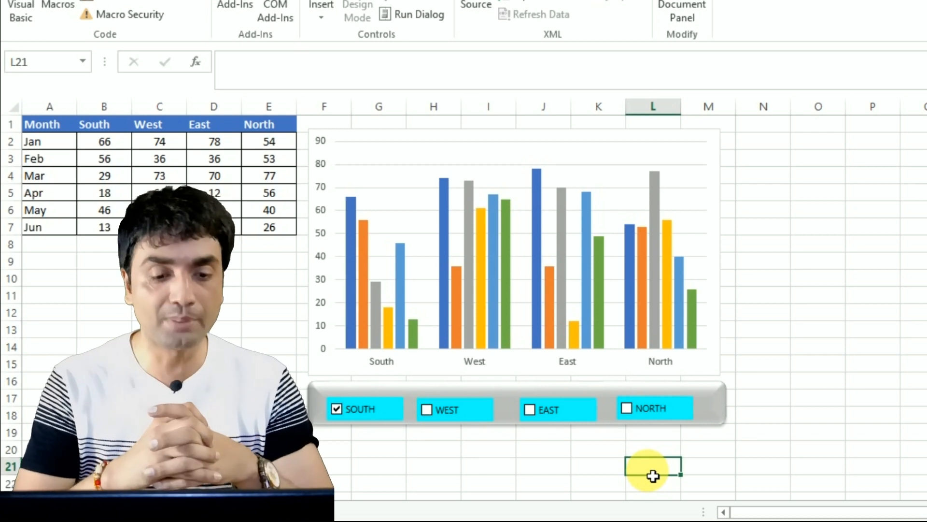
Step: Test the SOUTH checkbox by switching it off and on, leaving it ticked
click(365, 411)
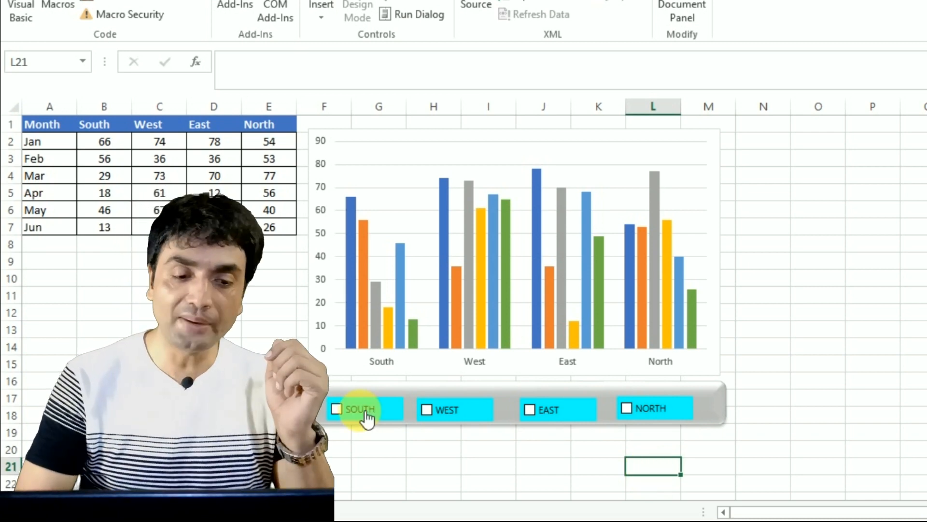
click(365, 412)
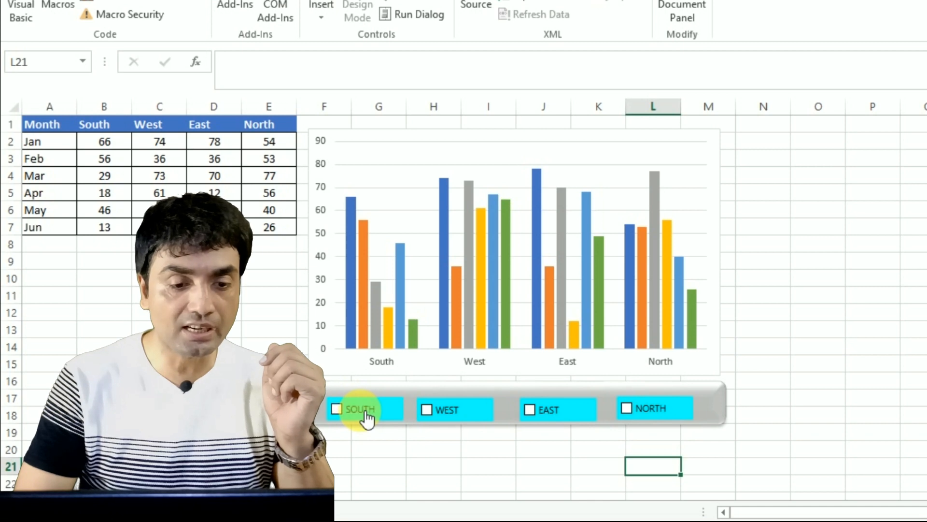
click(366, 412)
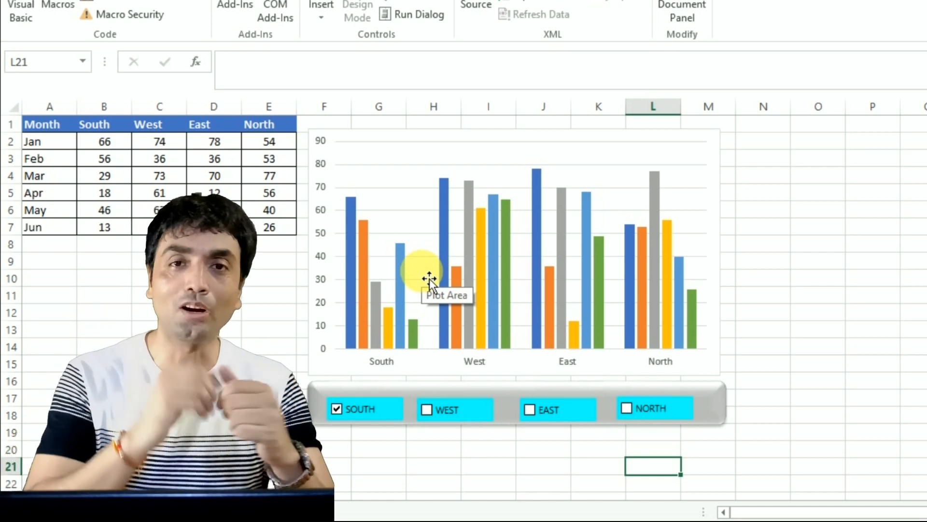
click(353, 410)
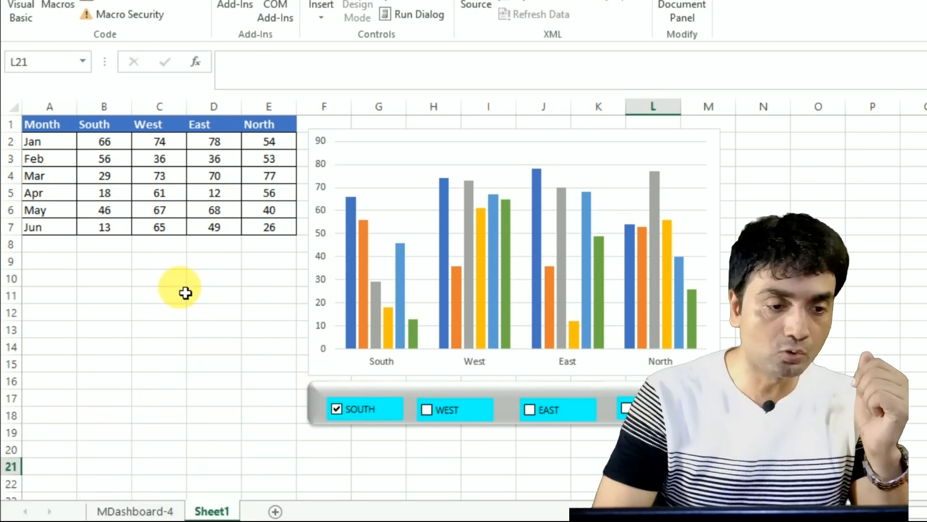
Step: Enter =B1 in cell B9 and fill it right through E9 to repeat the four region headers
click(109, 270)
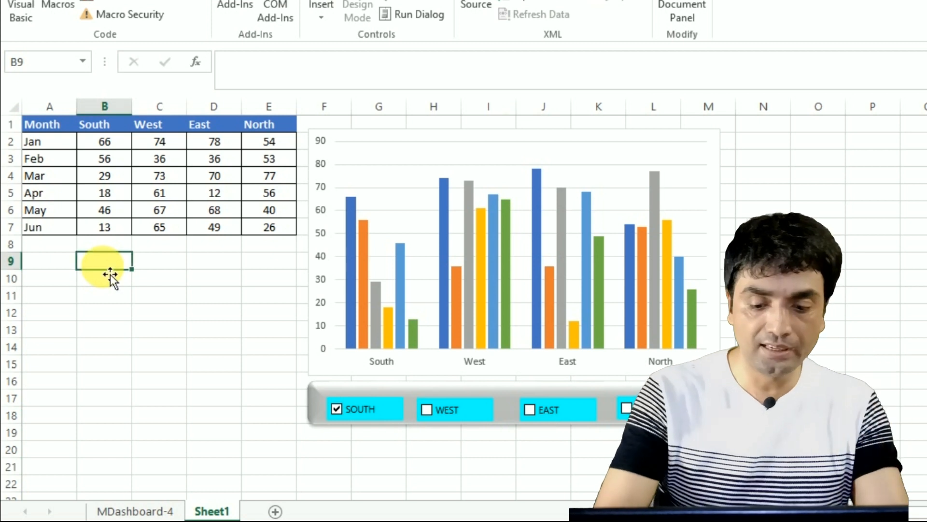
text(=)
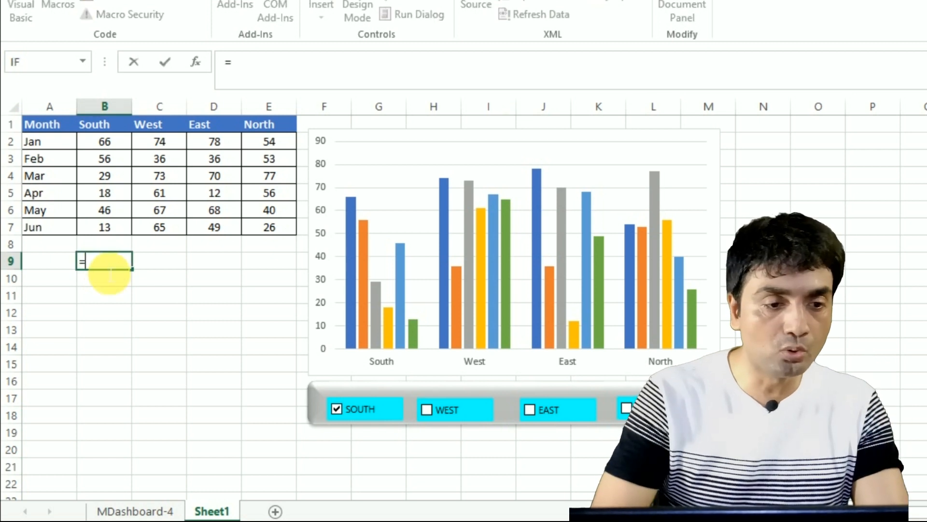
click(109, 130)
key(Return)
key(Up)
key(shift+Right)
key(shift+Right)
key(shift+Right)
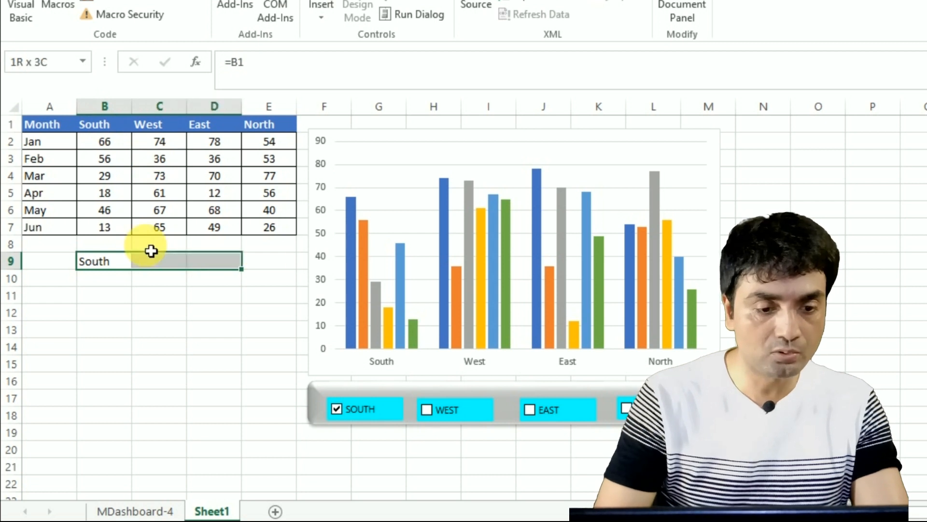
key(ctrl+r)
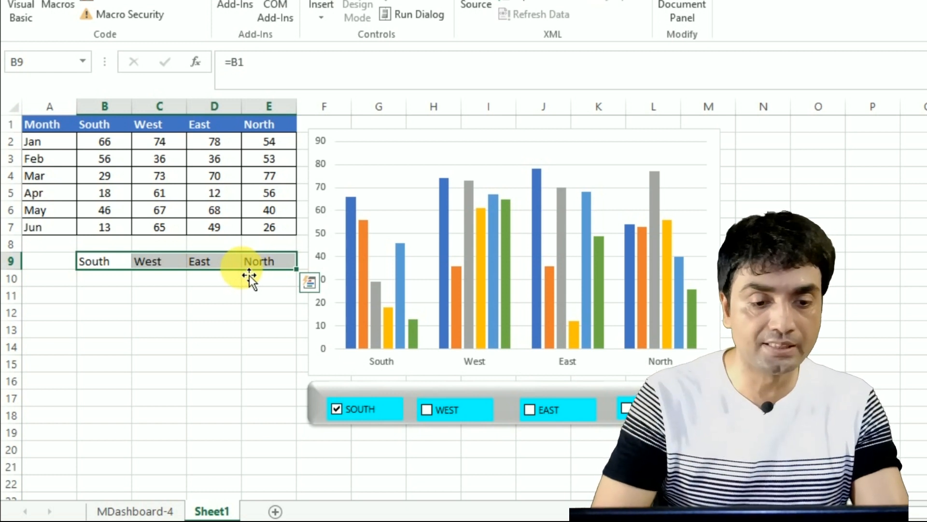
Step: Link the SOUTH checkbox to cell $B$8 and turn on its 3-D shading
click(371, 454)
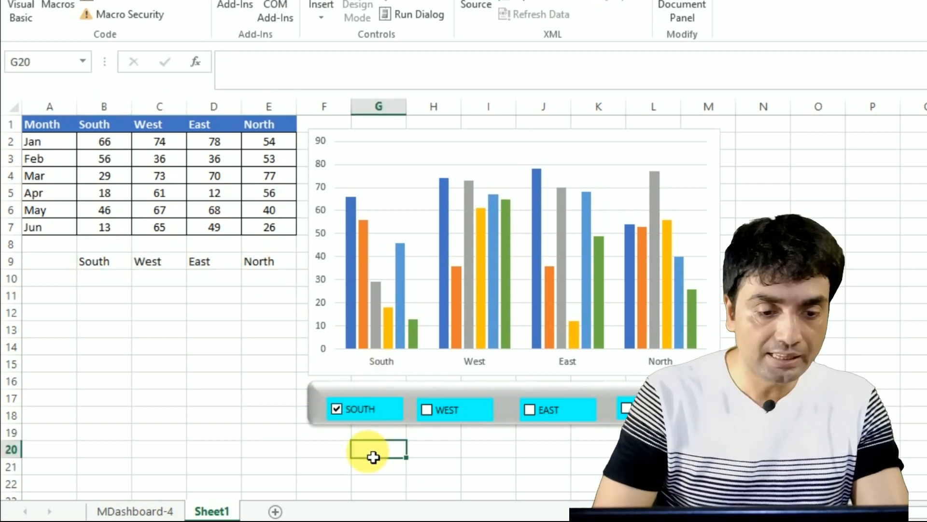
right_click(348, 410)
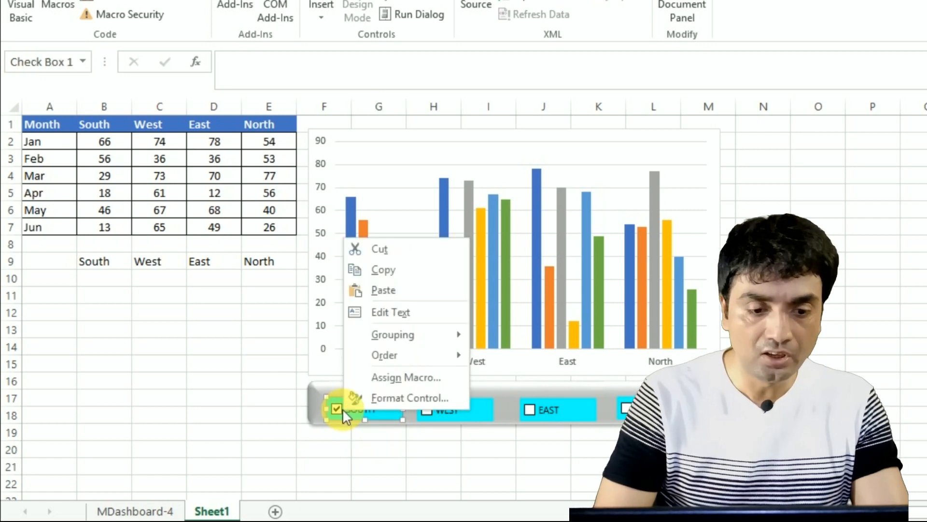
click(404, 399)
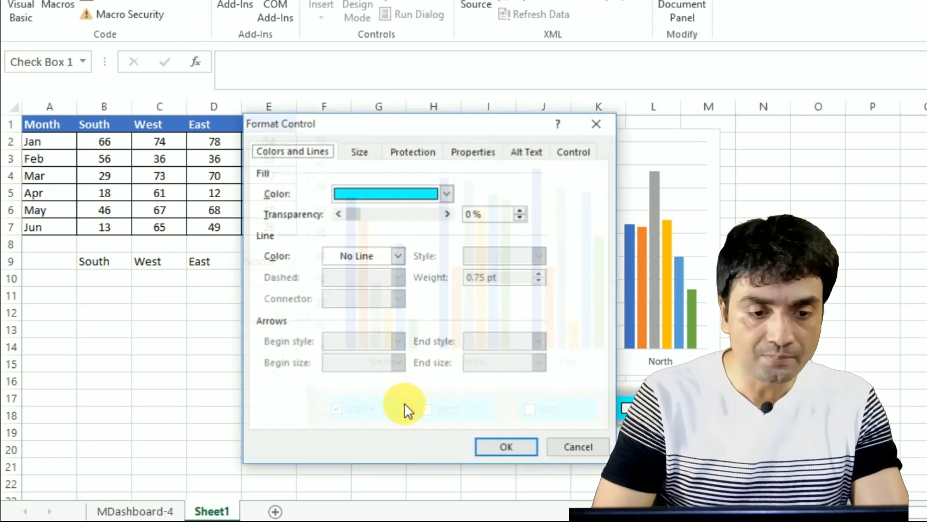
click(574, 151)
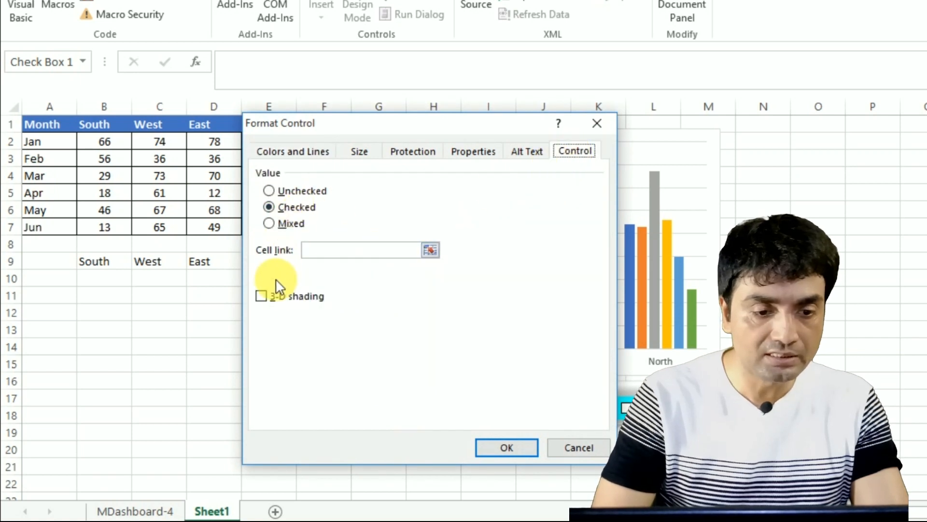
click(272, 296)
click(326, 256)
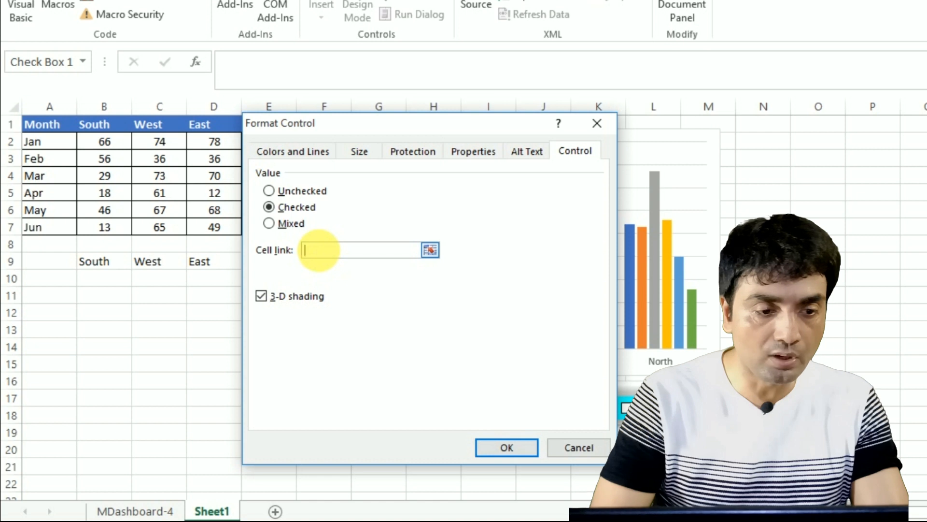
click(107, 251)
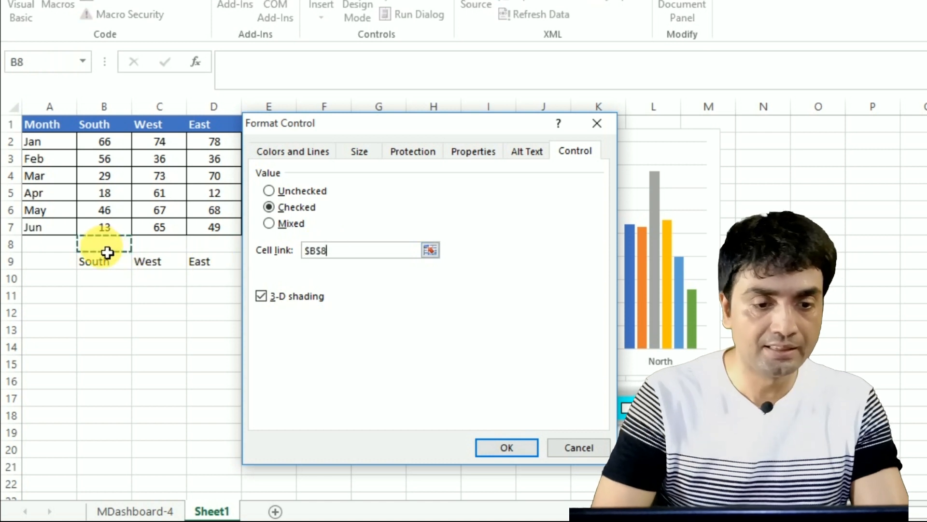
click(512, 445)
click(497, 412)
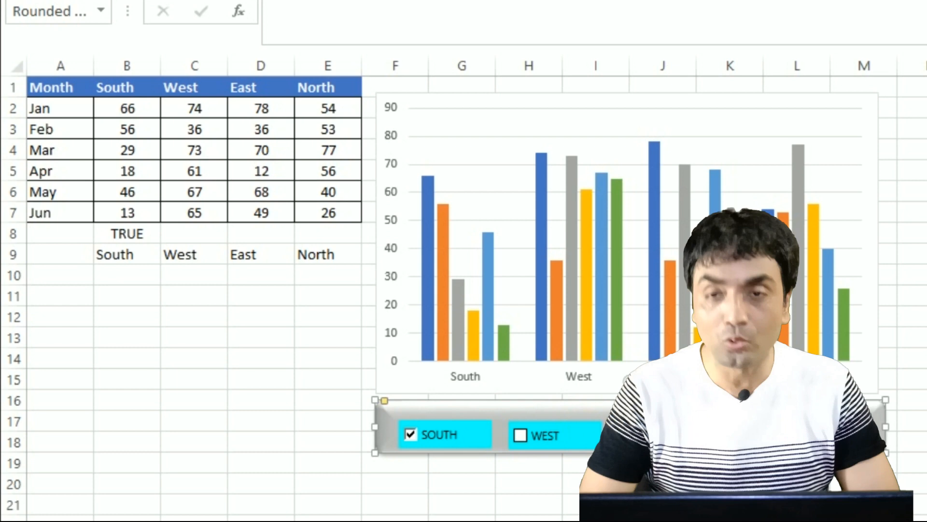
Step: Set the WEST checkbox to Checked with 3-D shading and link it to cell $C$8
right_click(538, 435)
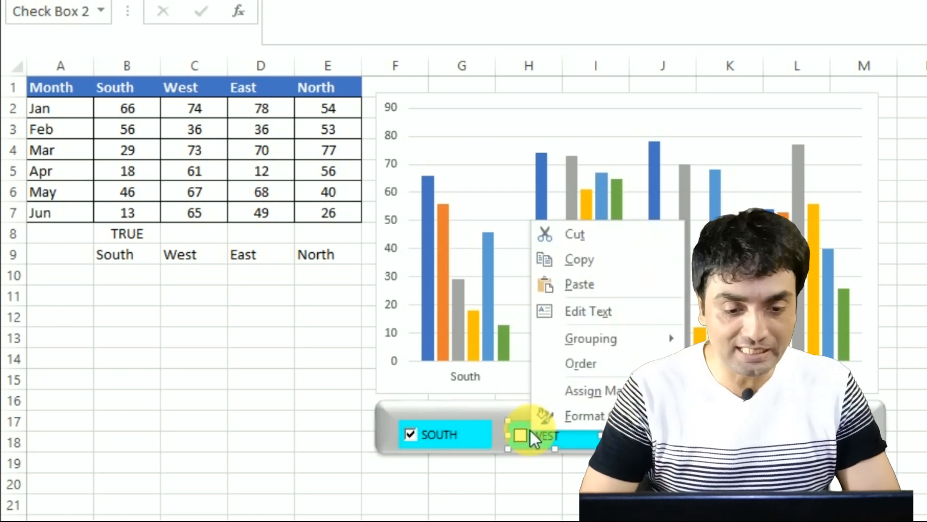
click(581, 414)
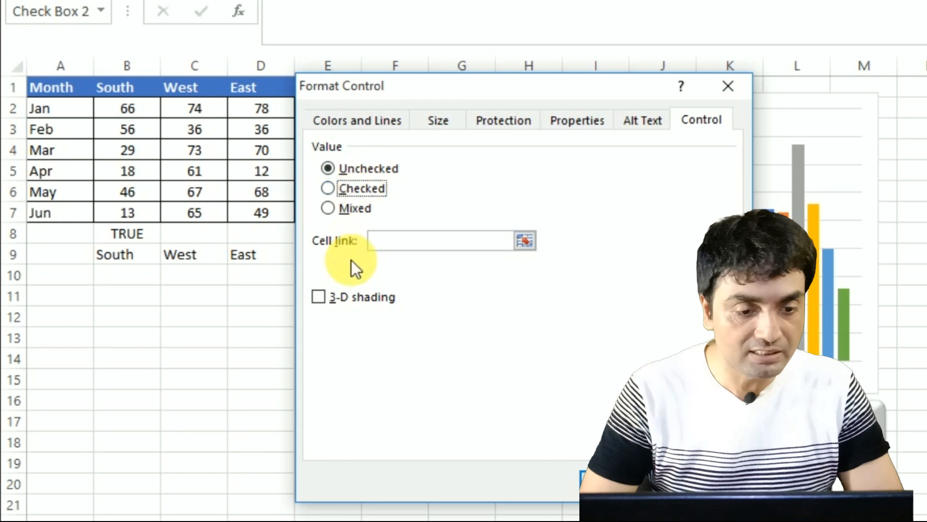
click(344, 297)
click(345, 188)
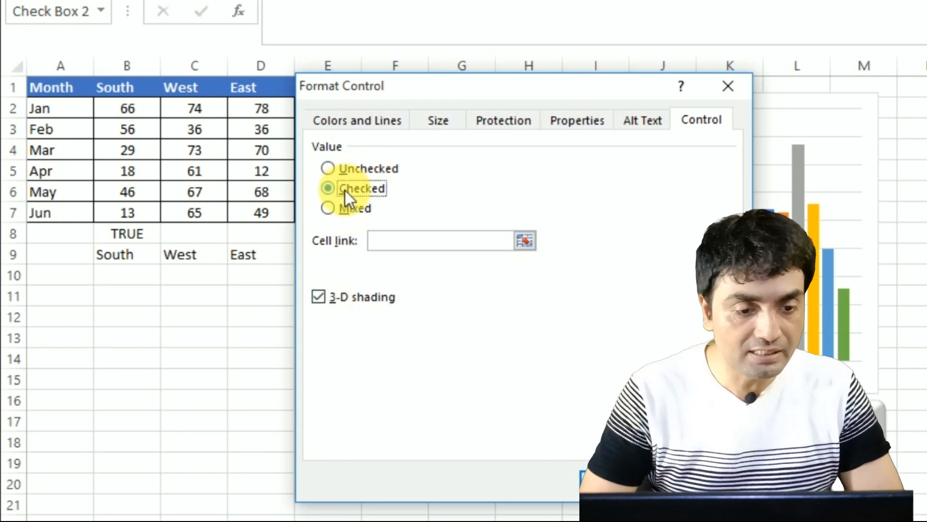
click(409, 248)
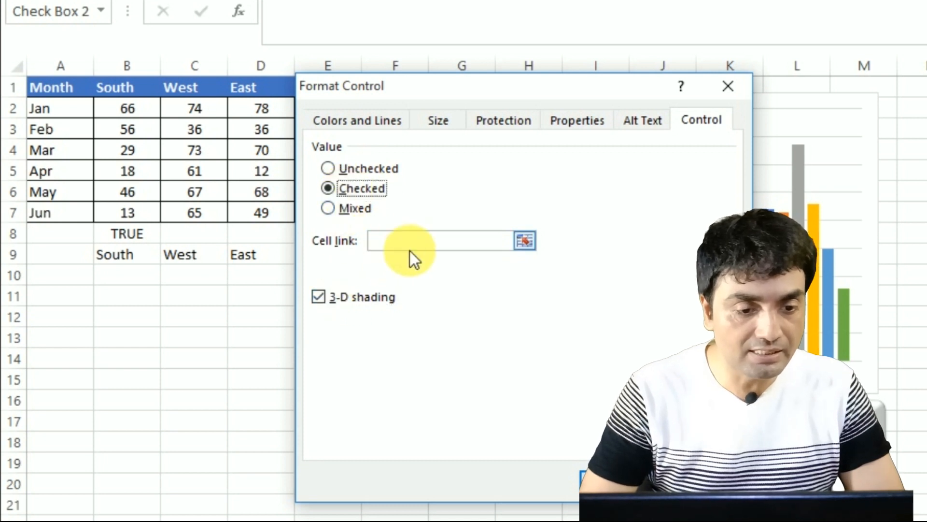
click(189, 237)
click(619, 481)
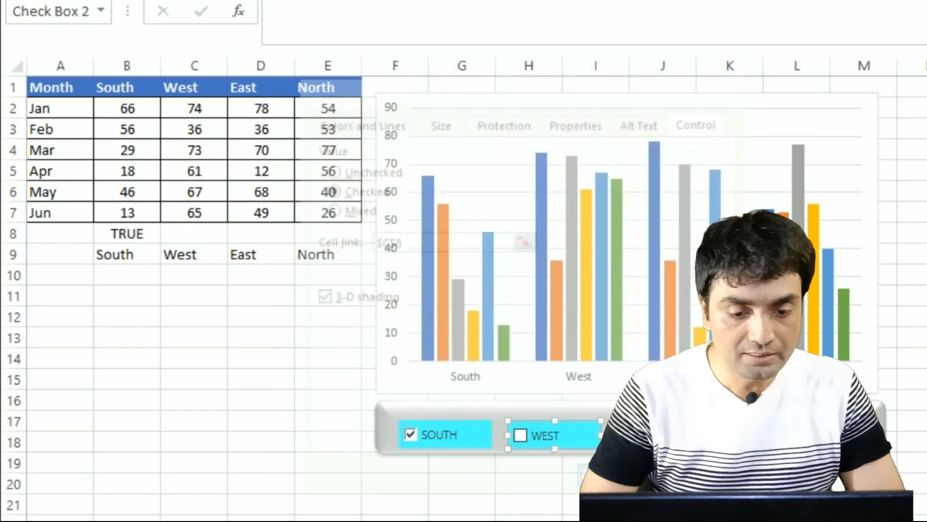
Step: Set the EAST and NORTH checkboxes to Checked with 3-D shading, linking them to cells D8 and E8
right_click(655, 436)
click(700, 419)
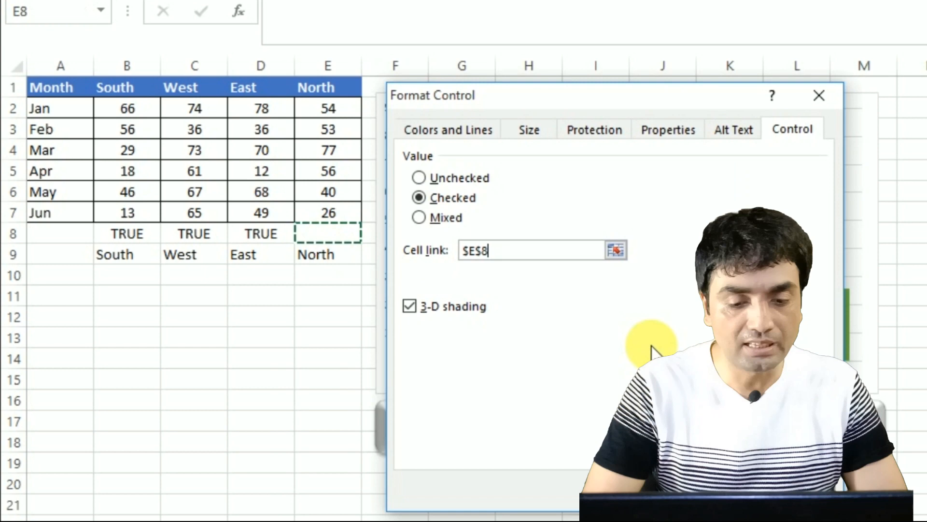
click(713, 489)
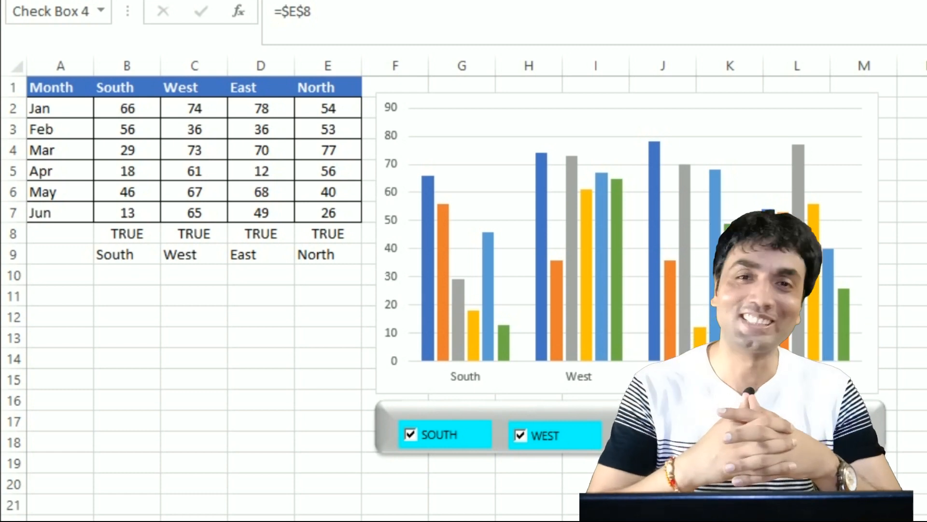
Step: Test the linked checkboxes by switching them off and on while watching row 8, leaving all of them ticked
click(402, 468)
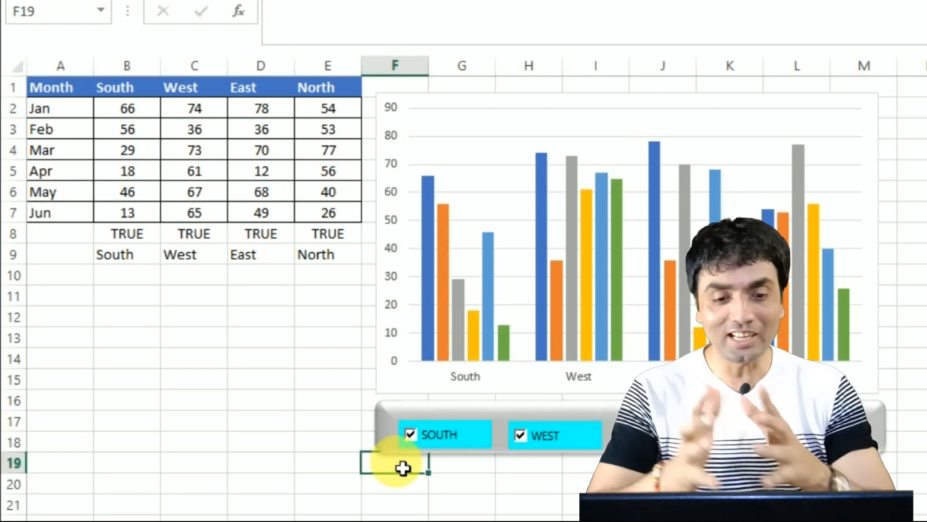
click(443, 448)
click(446, 450)
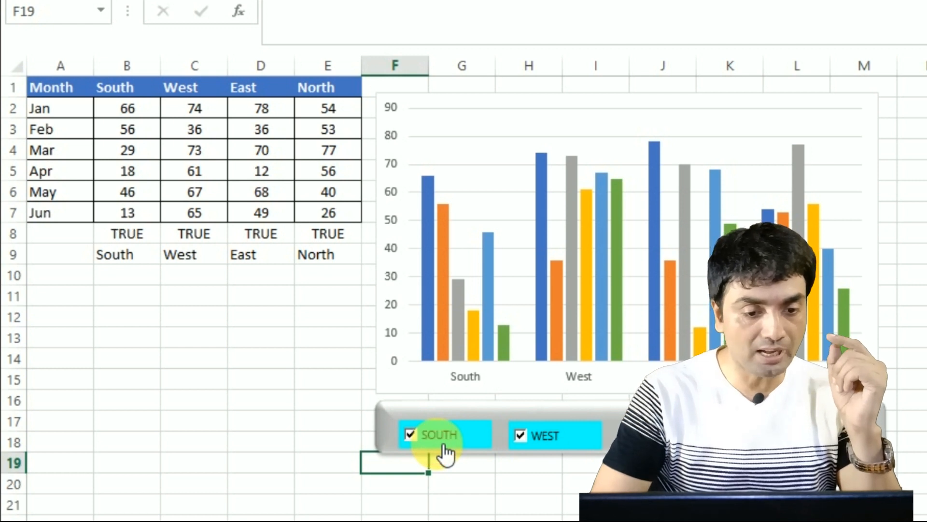
click(445, 450)
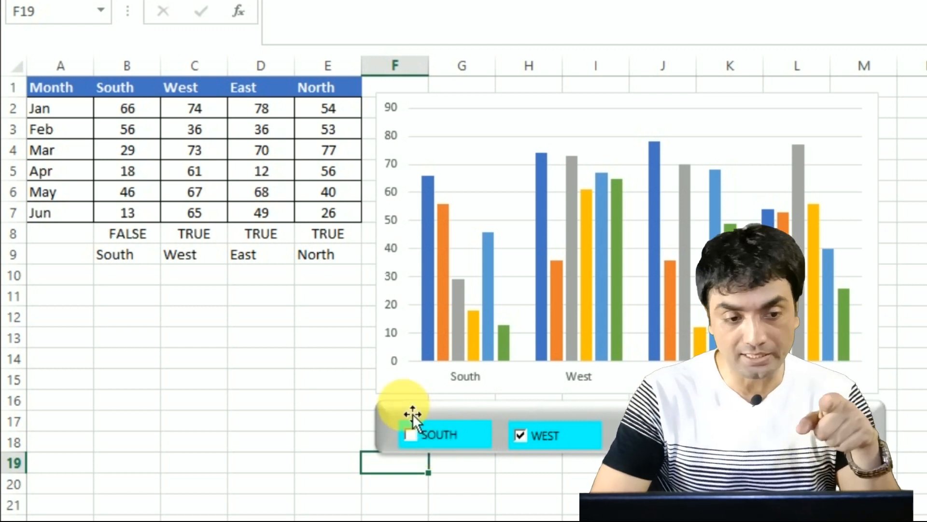
click(559, 451)
click(558, 452)
click(557, 451)
click(556, 452)
click(560, 452)
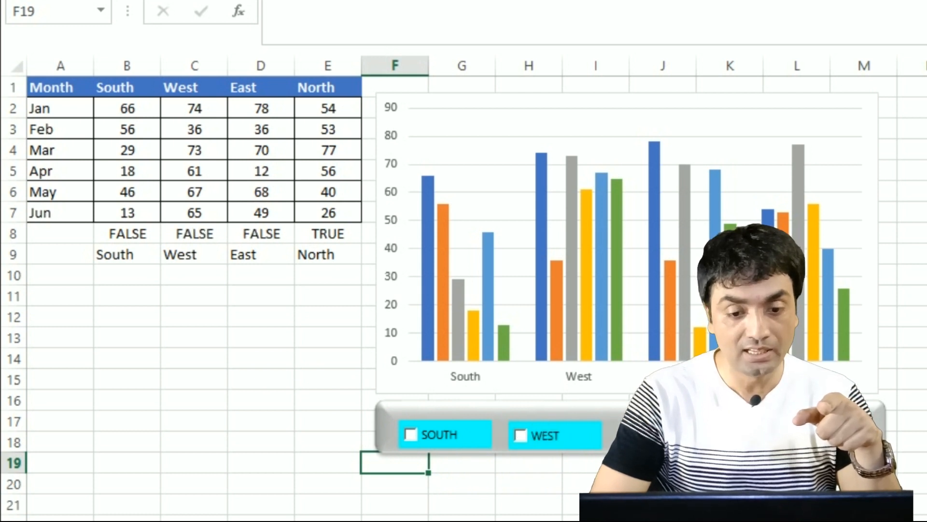
click(552, 445)
click(424, 437)
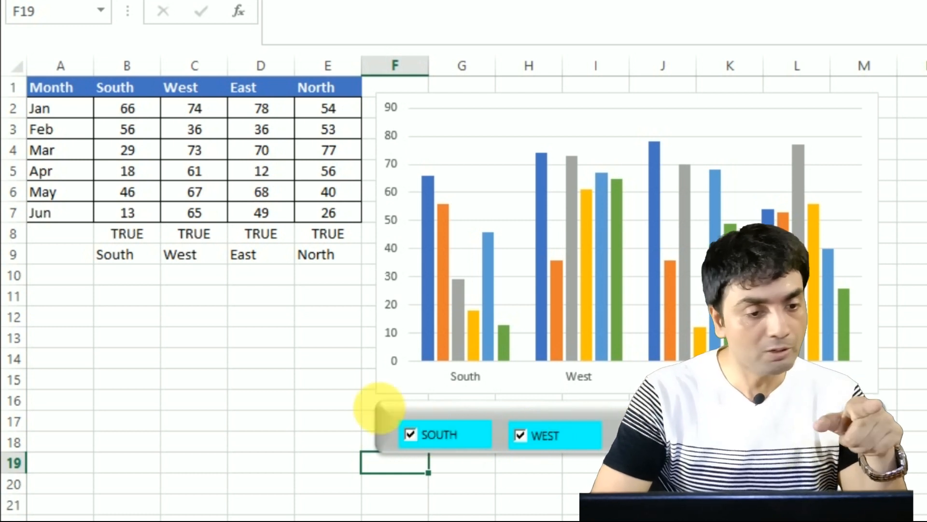
click(439, 445)
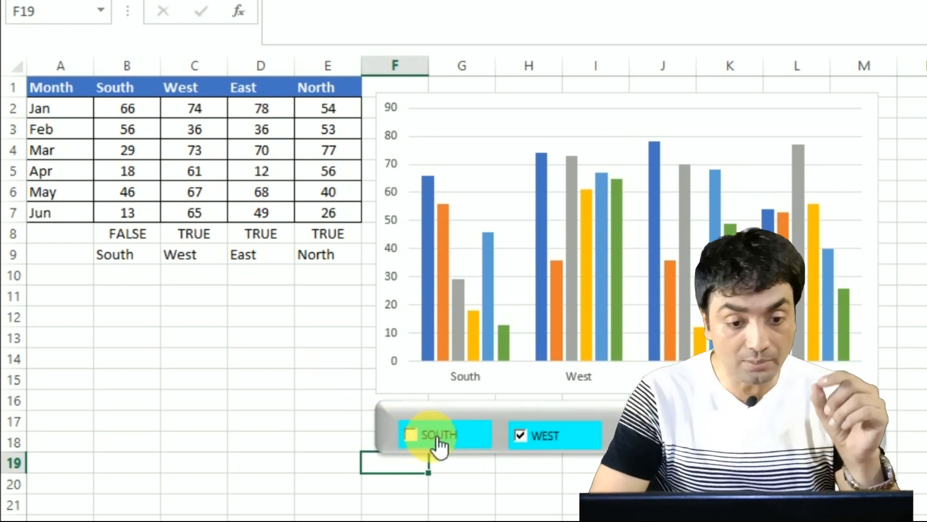
click(440, 445)
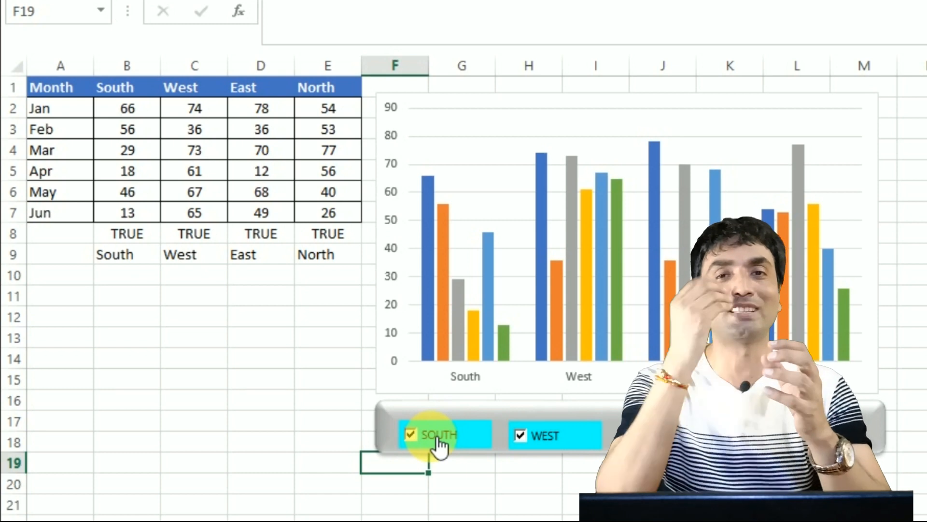
Step: Enter the formula =IF(B$8,B2,"") in cell B10, under the repeated South header
click(140, 282)
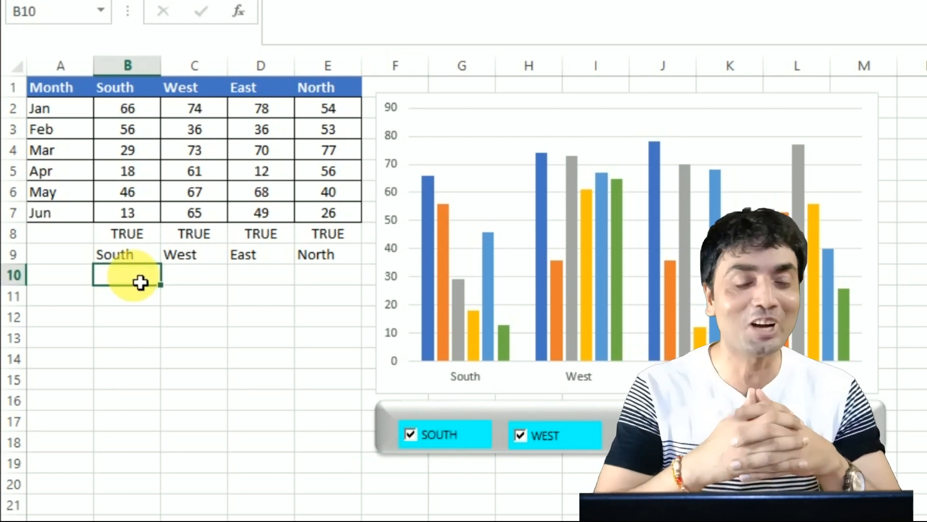
text(=)
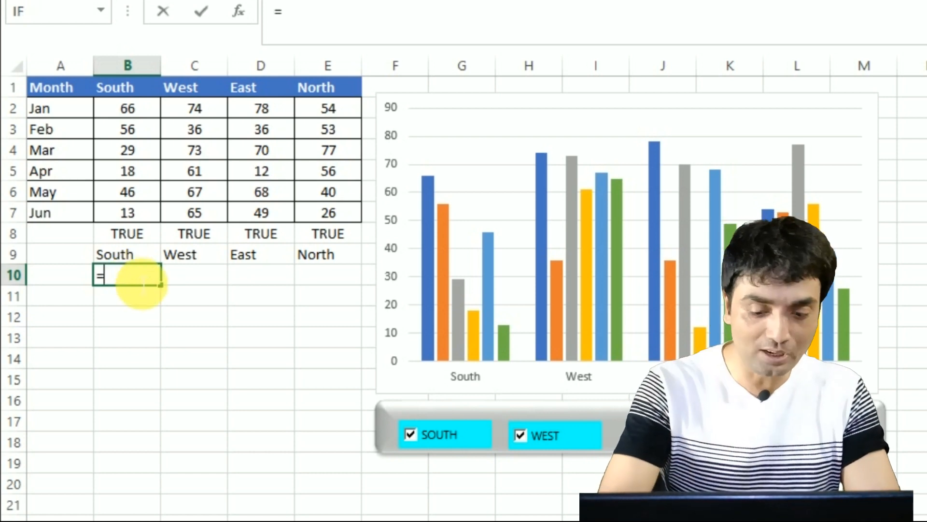
text(IF()
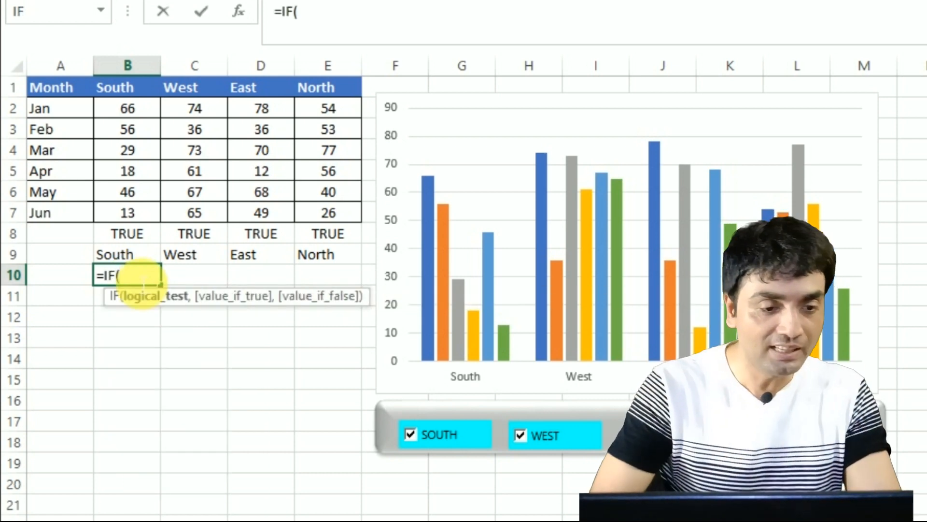
click(127, 239)
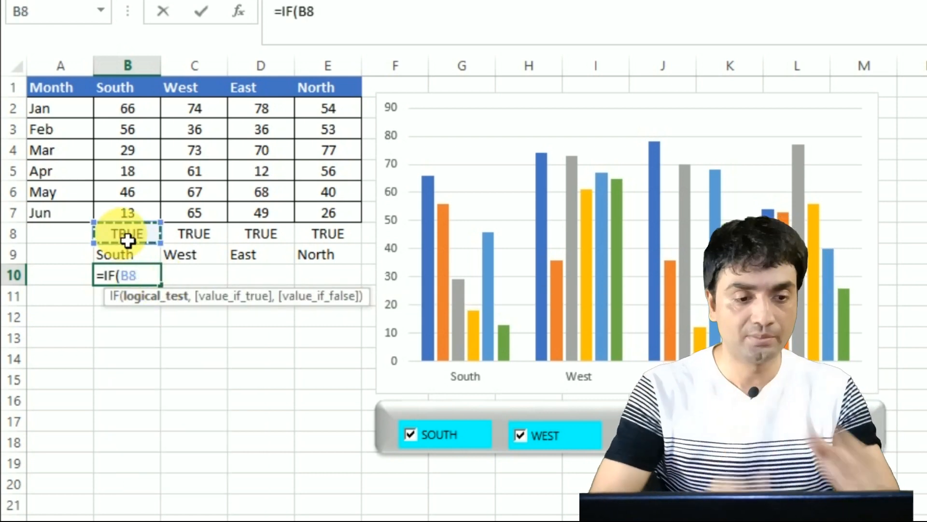
key(F4)
key(F4)
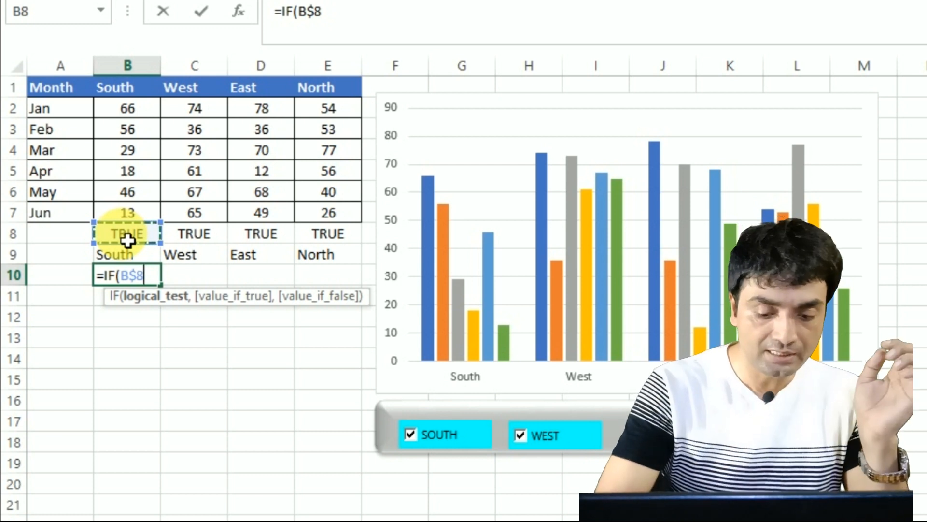
text(,)
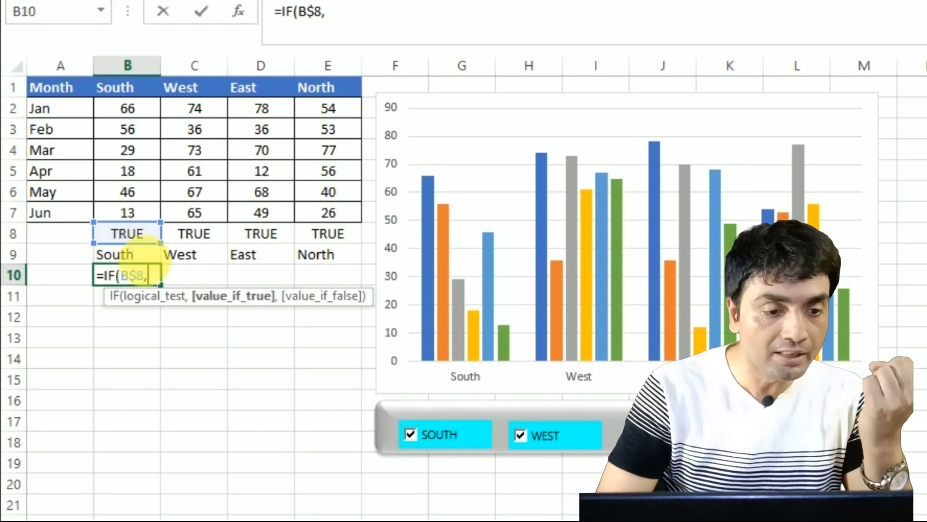
click(140, 116)
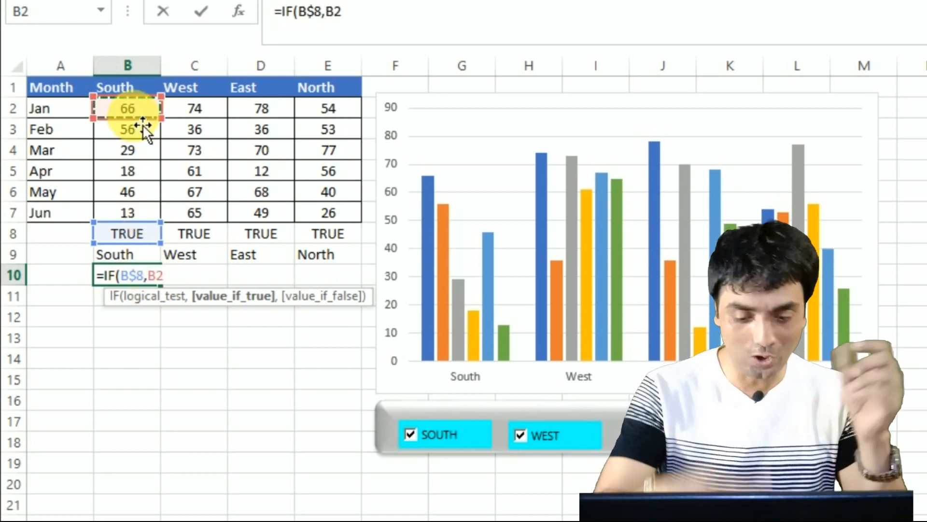
text(,)
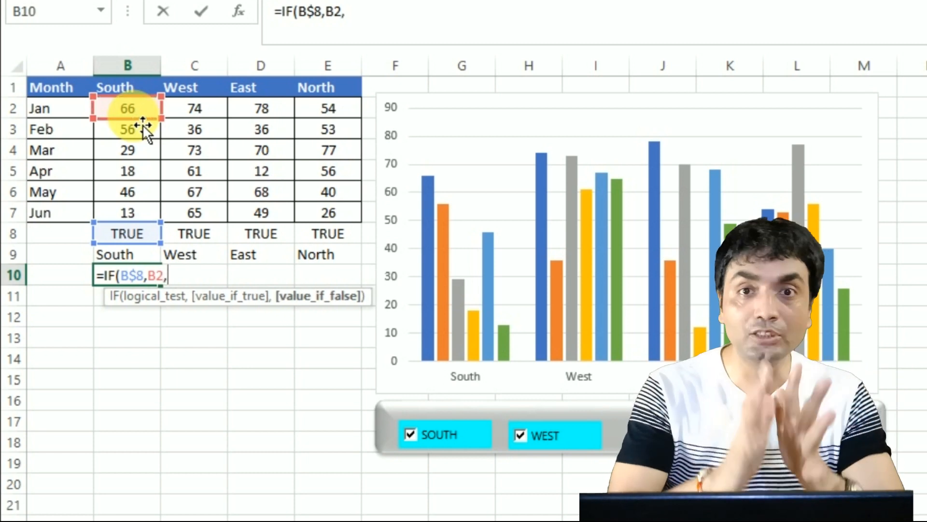
text(""))
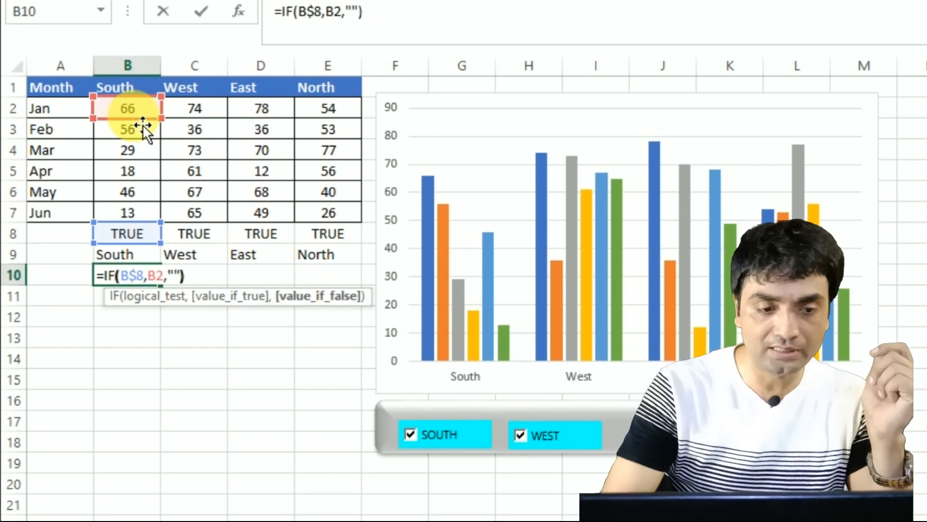
key(Return)
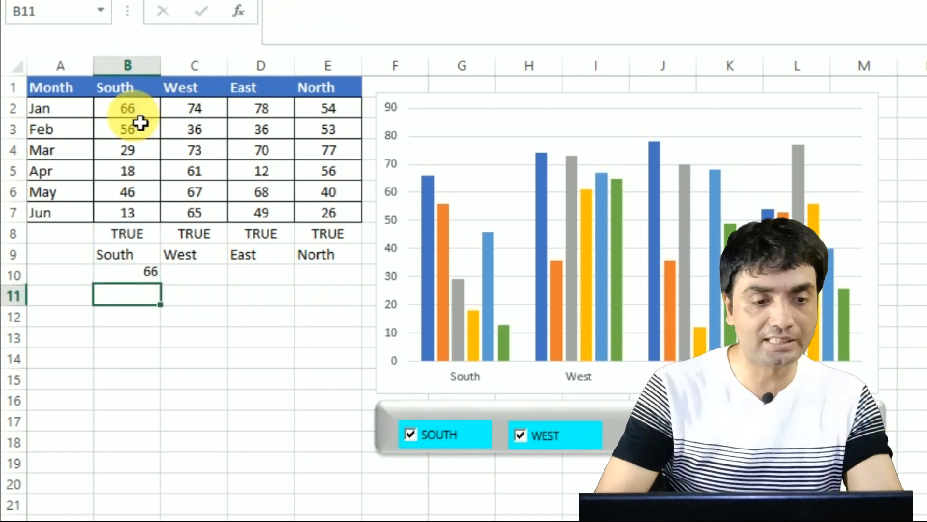
Step: Fill the IF formula from cell B10 down through B15 to cover all six months of South
key(Up)
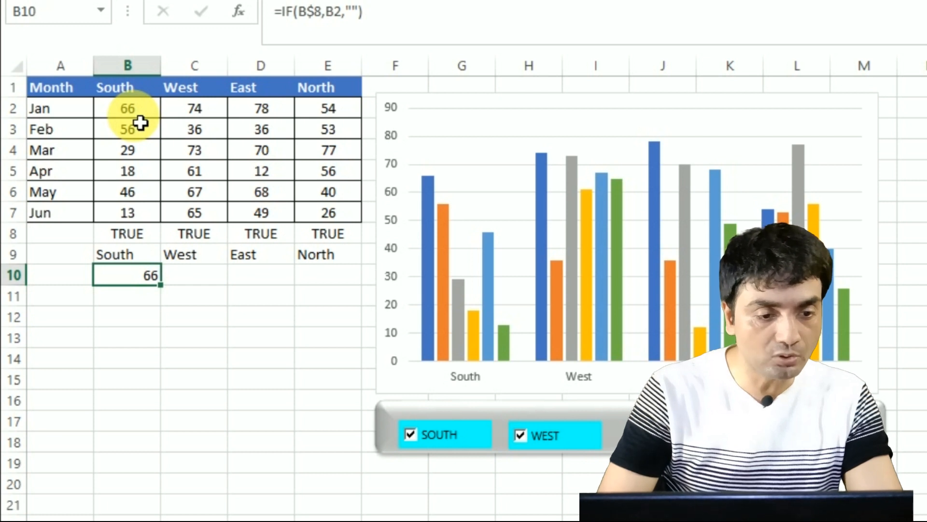
key(shift+Down)
key(shift+Down)
key(shift+Down)
key(shift+Down)
key(shift+Down)
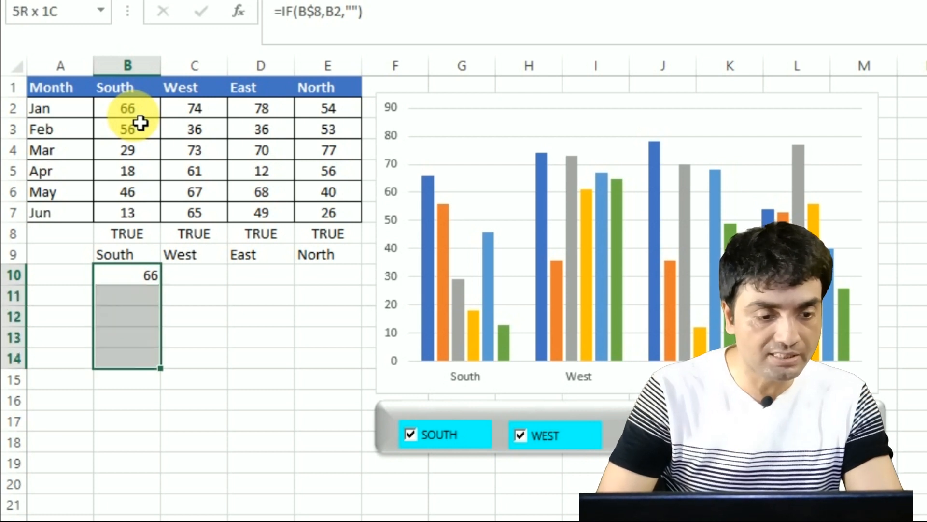
key(ctrl+d)
Step: Fill the South formulas in B10:B15 across to column E for West, East and North
key(shift+Right)
key(shift+Right)
key(shift+Right)
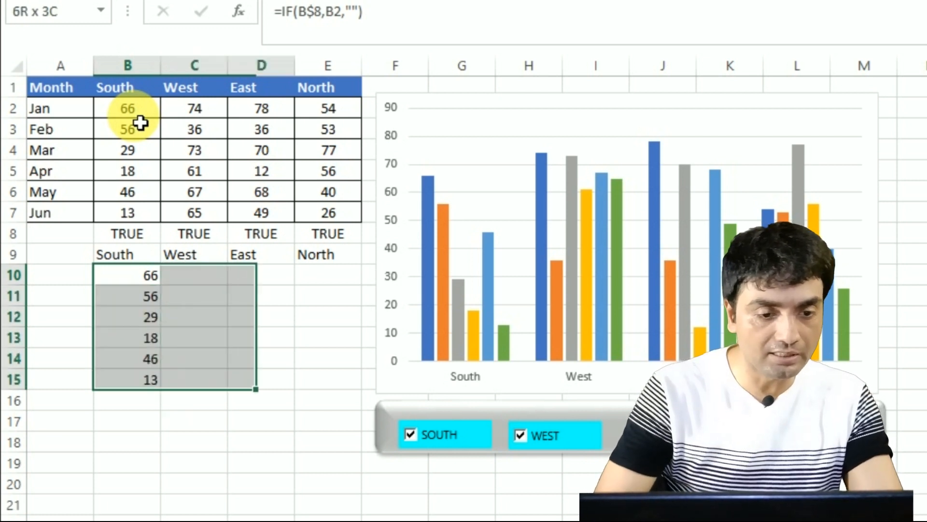
key(ctrl+r)
key(ctrl+f)
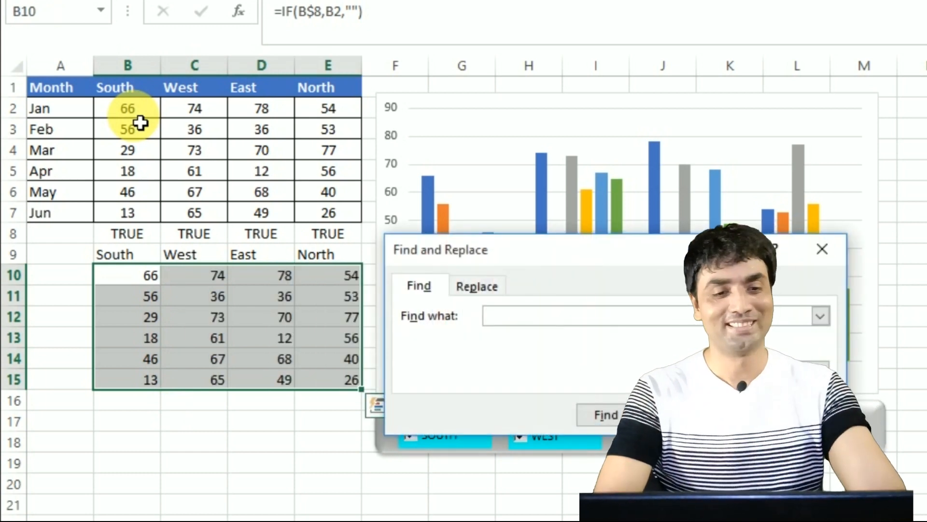
key(Escape)
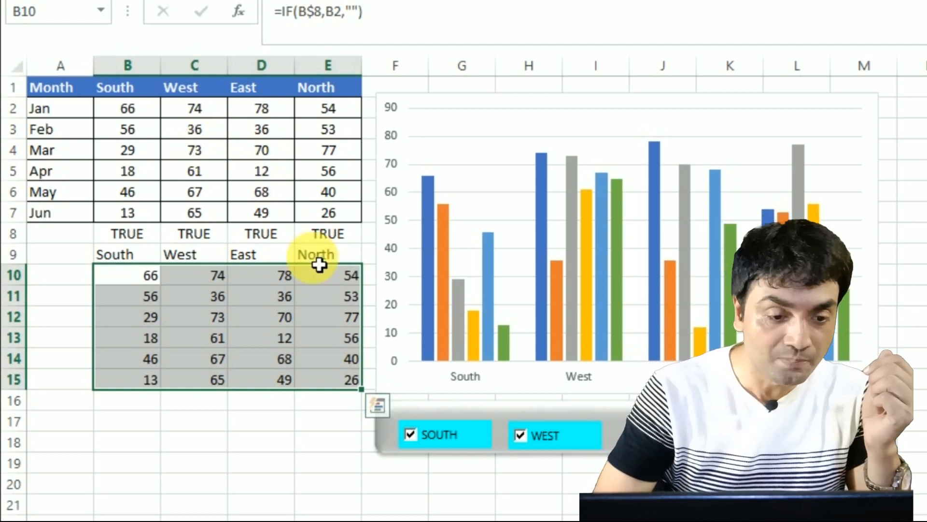
click(286, 444)
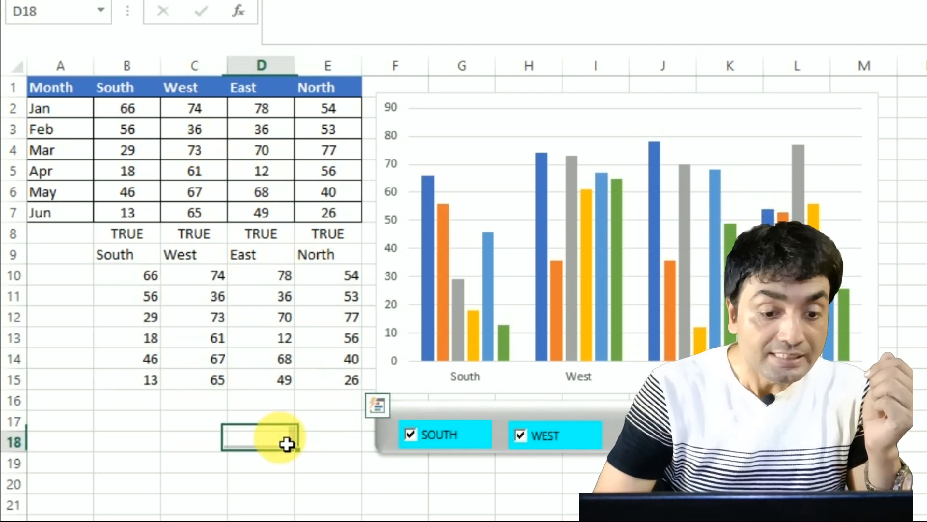
Step: Examine the IF formula in cell B10 and its referenced checkbox result in cell B8
click(416, 437)
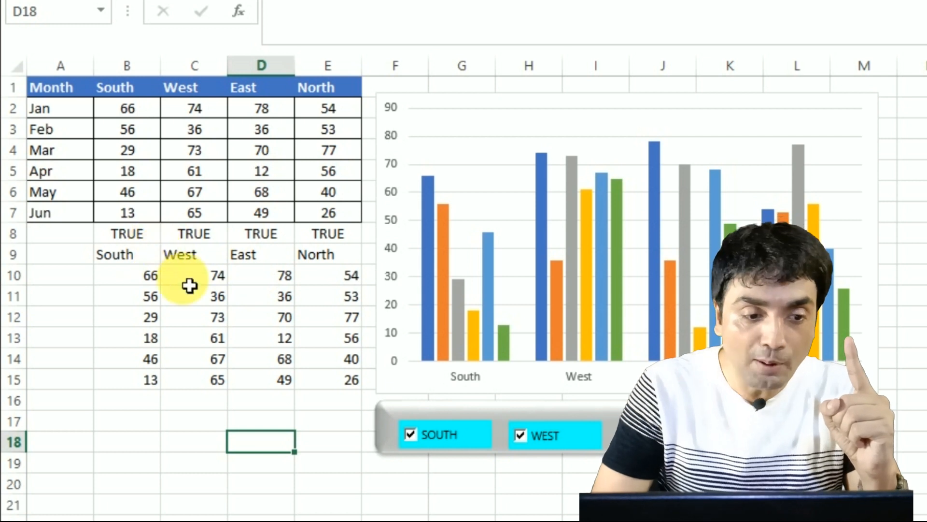
click(153, 282)
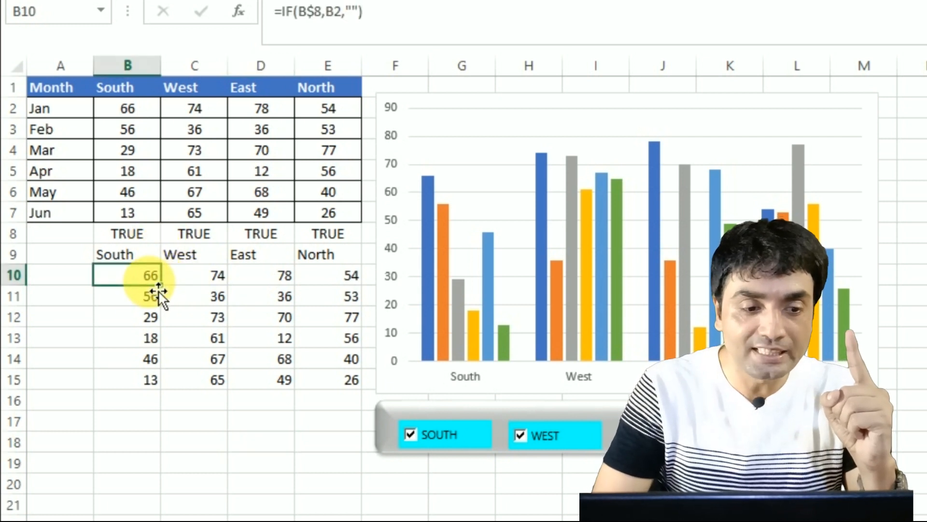
double_click(150, 285)
click(150, 283)
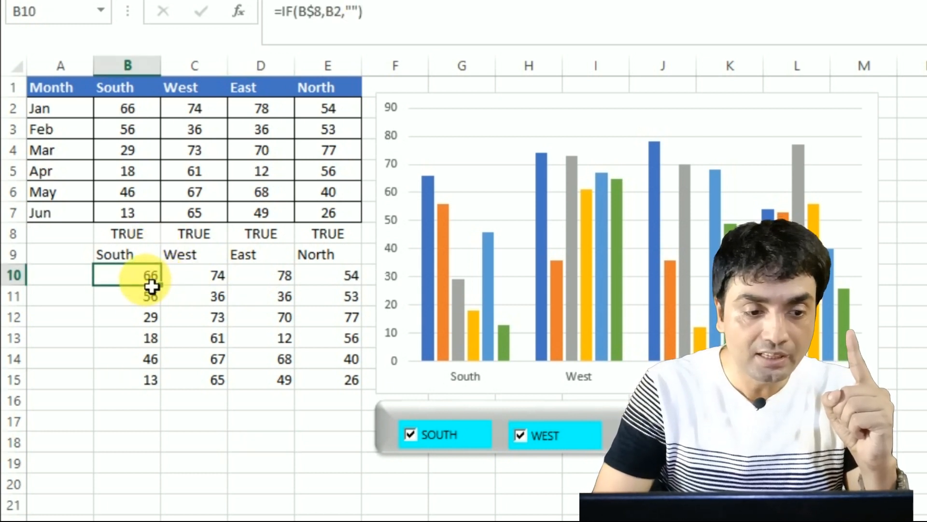
double_click(152, 285)
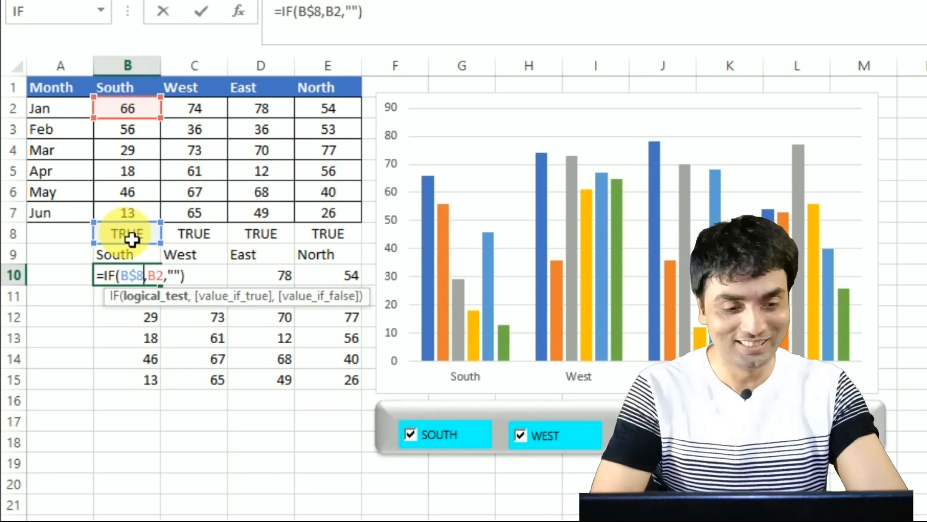
click(132, 238)
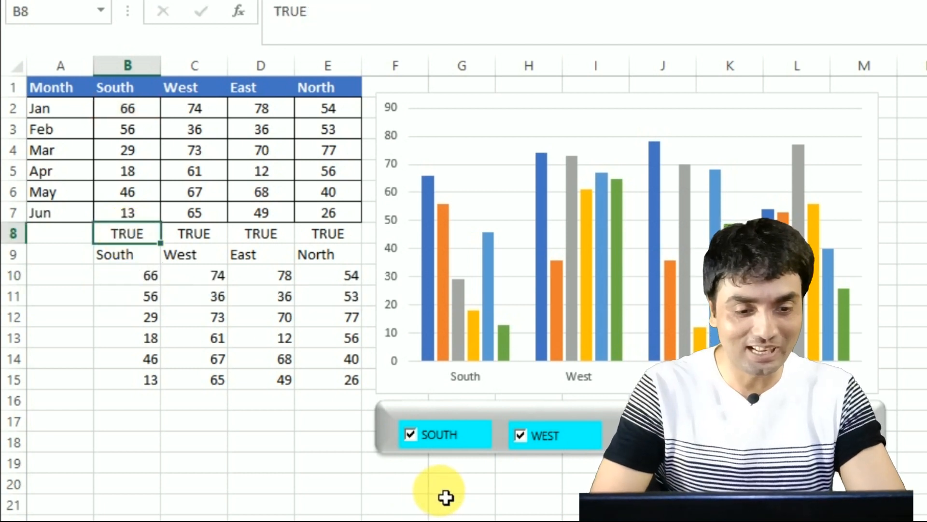
Step: Test the formula table by unticking SOUTH, WEST and EAST and ticking them again while watching rows 10 to 15
click(418, 440)
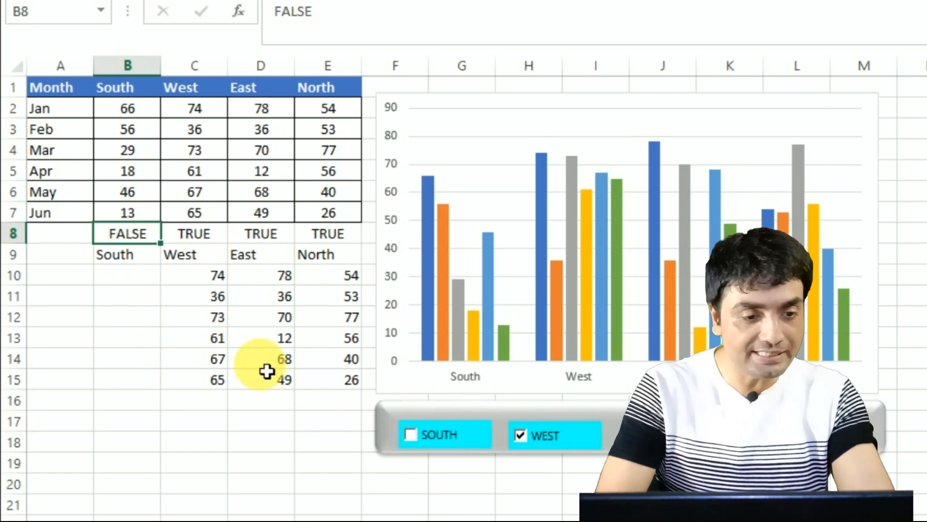
click(439, 441)
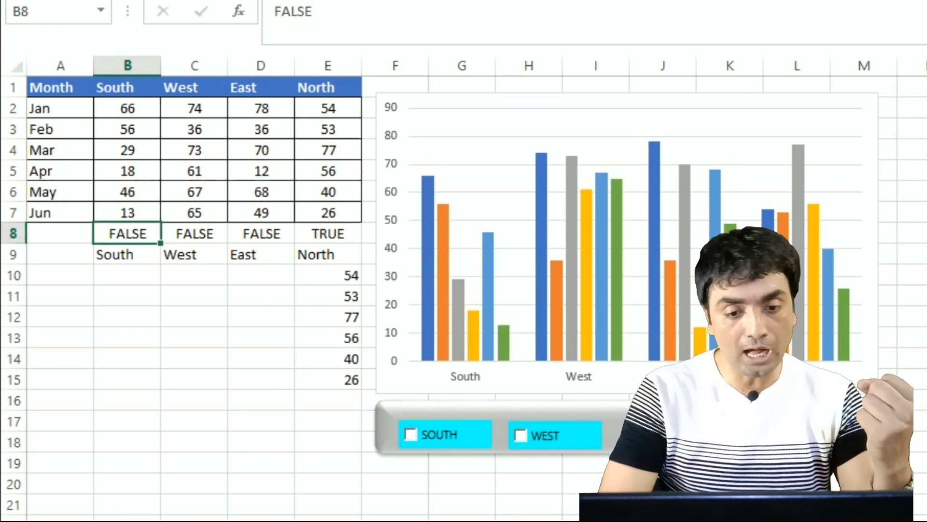
click(628, 436)
click(562, 439)
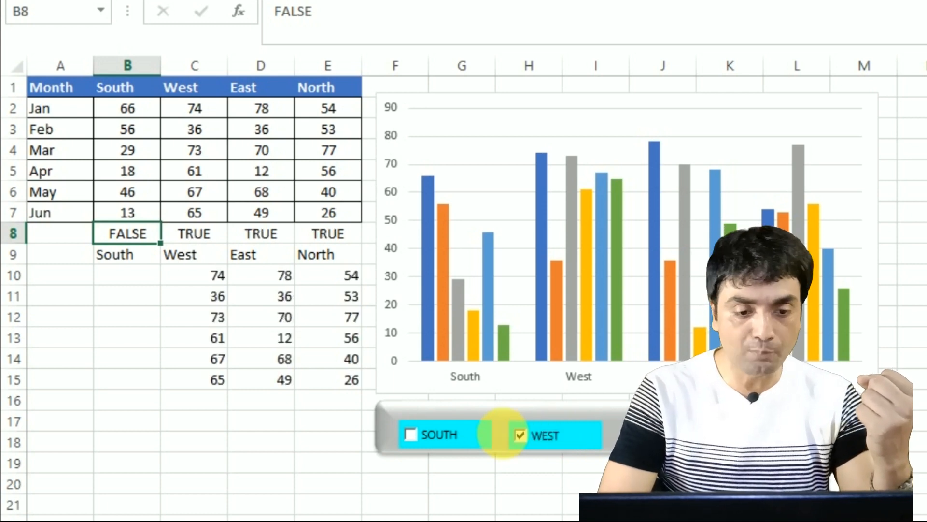
click(438, 440)
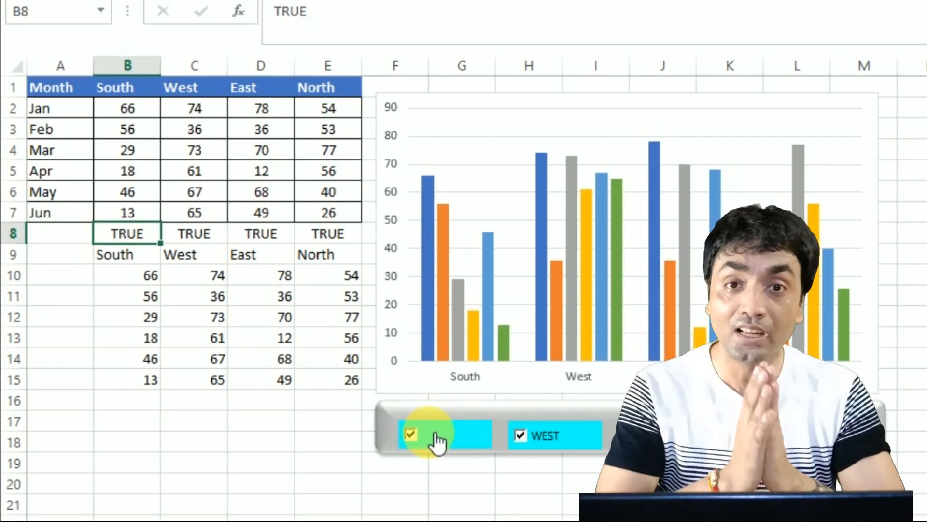
Step: Edit the chart's data source so the Jan series takes its values from =Sheet1!$B$10:$E$10
right_click(509, 275)
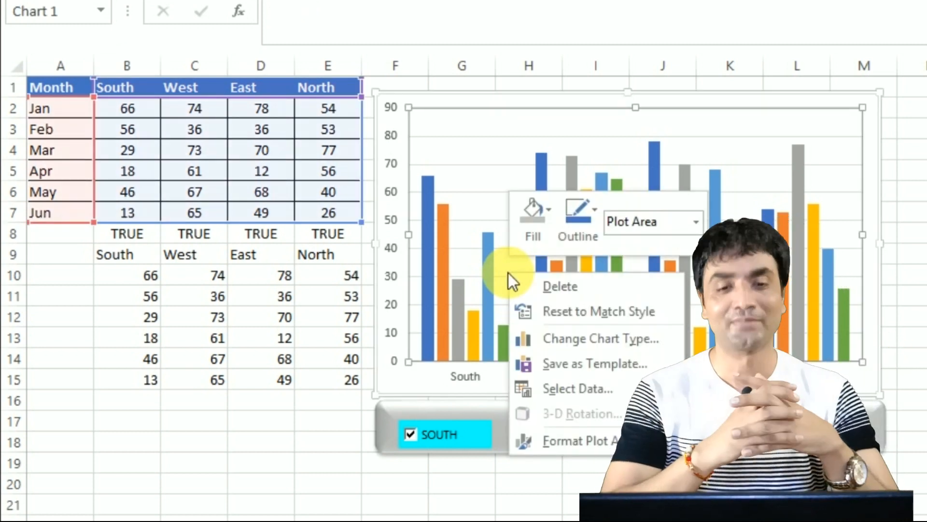
click(598, 390)
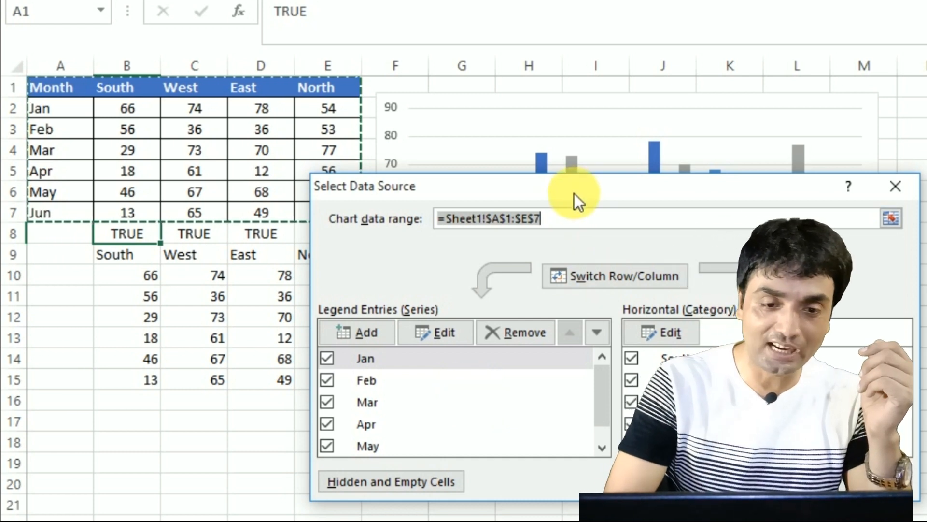
drag(575, 193, 708, 103)
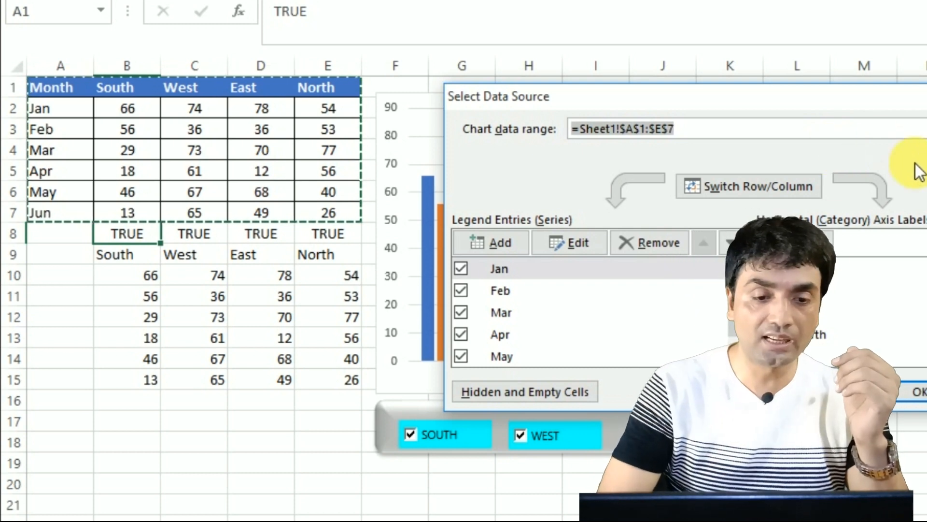
click(512, 270)
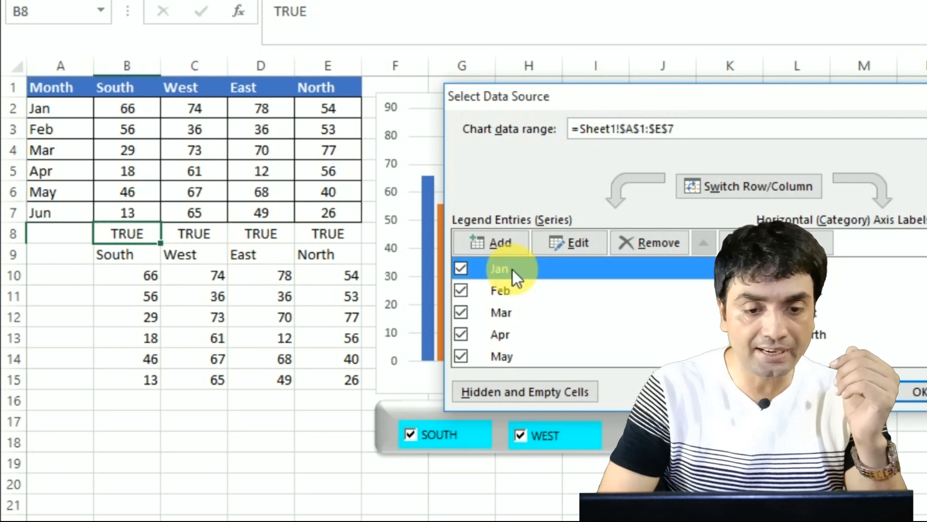
click(571, 244)
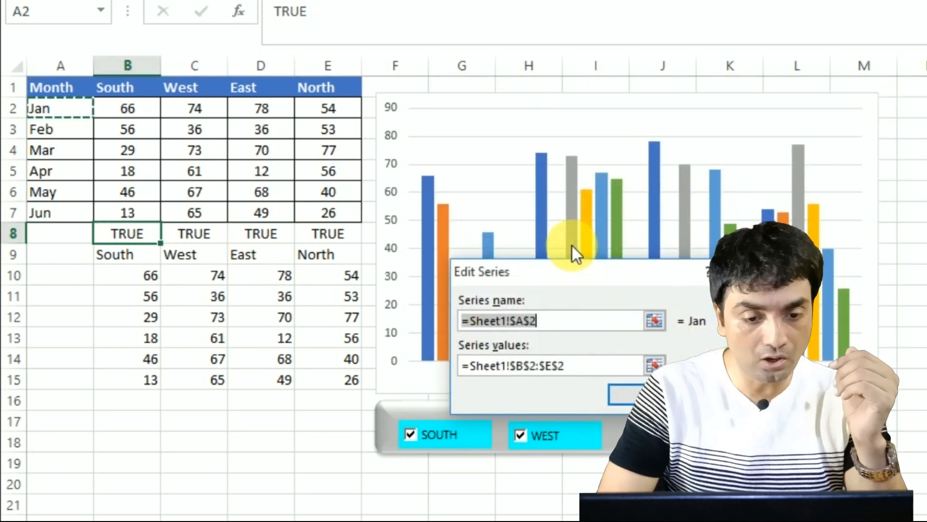
drag(541, 278, 601, 231)
click(648, 321)
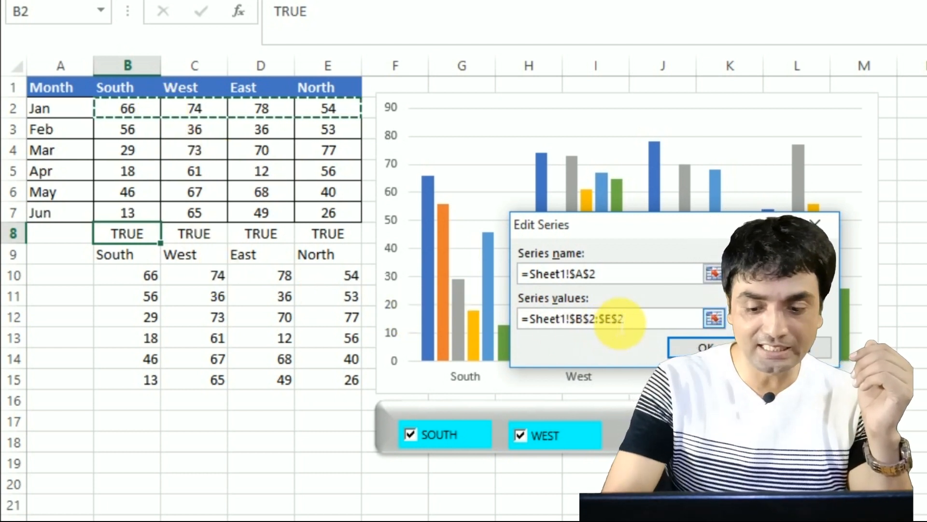
click(621, 320)
key(BackSpace)
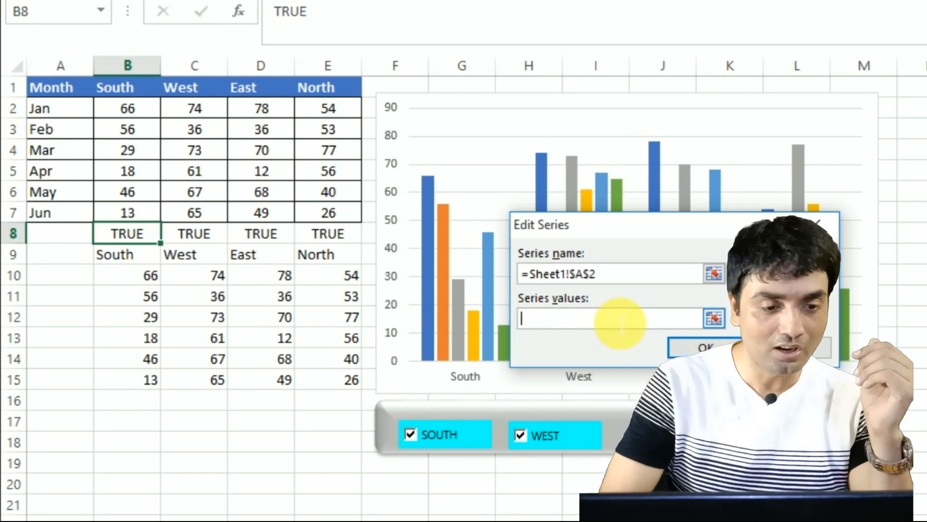
drag(147, 283, 263, 285)
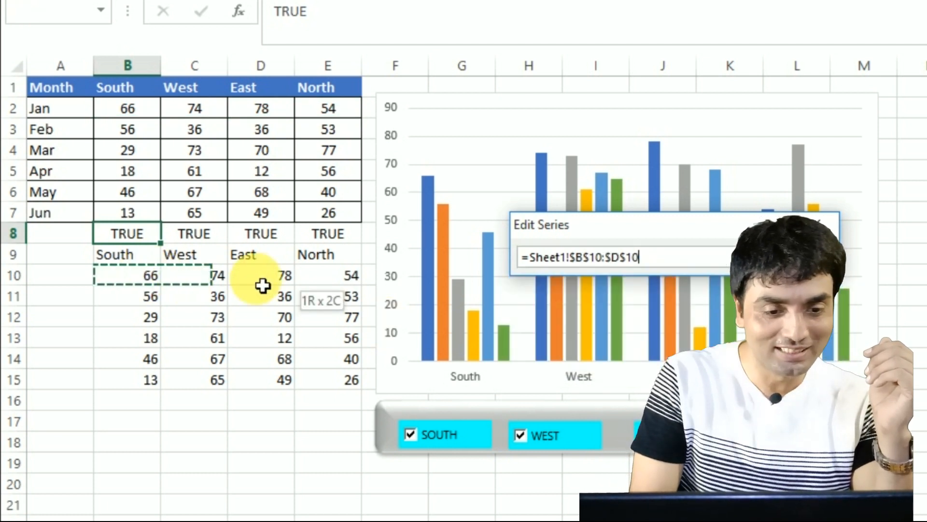
drag(340, 280, 340, 281)
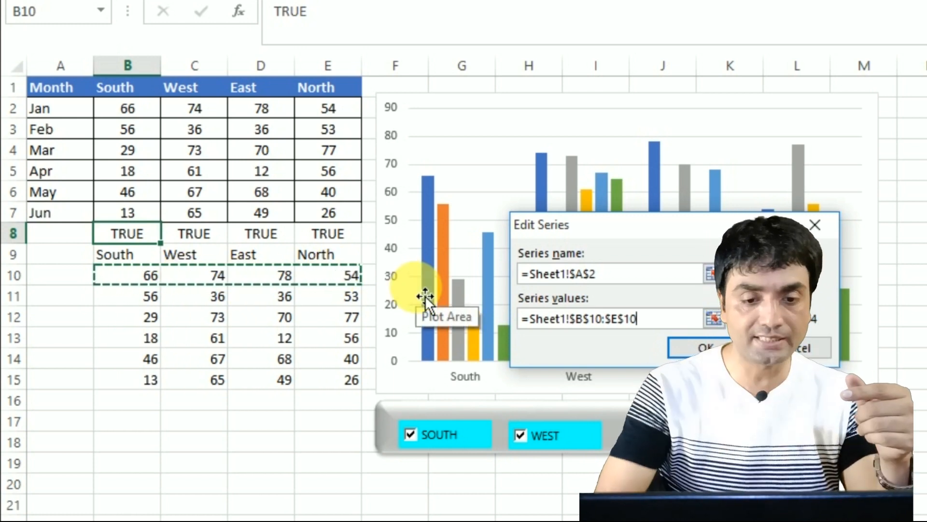
click(699, 347)
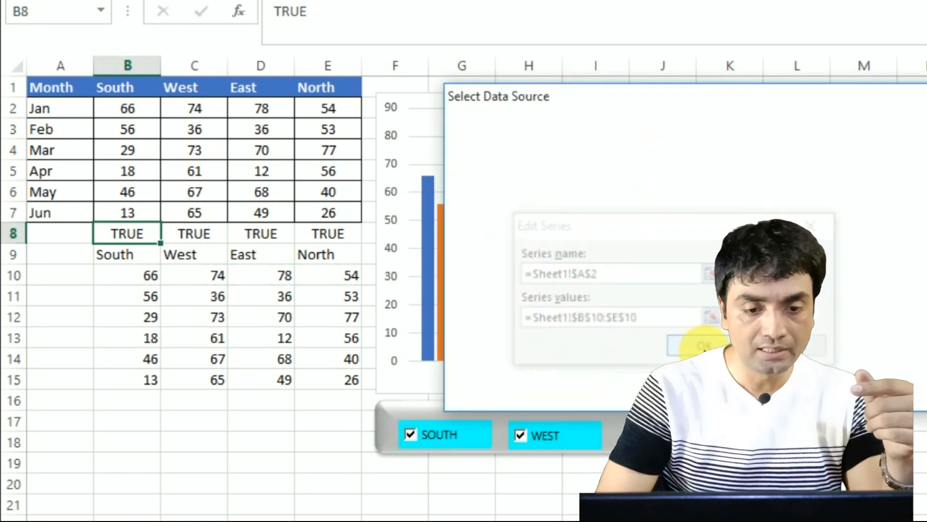
Step: Replace the Feb series values with the Feb formula row, cells B11:E11
click(507, 291)
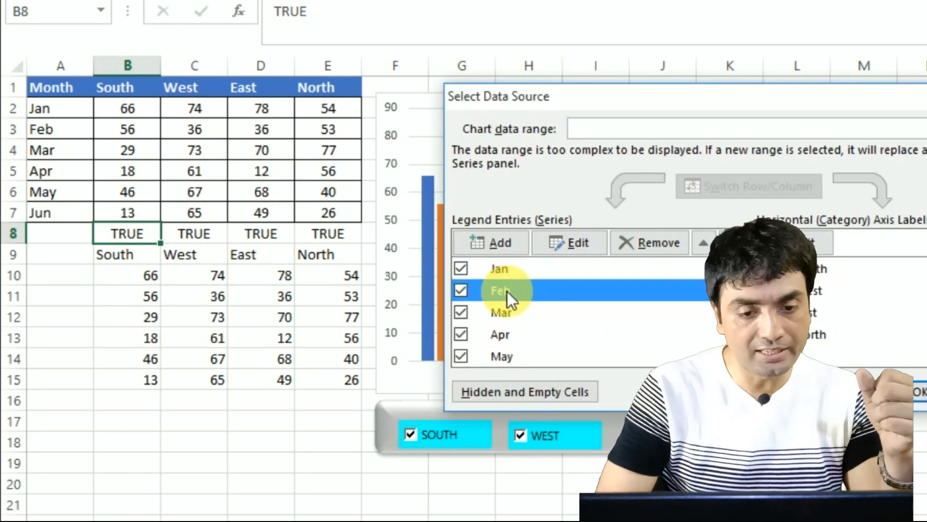
click(569, 250)
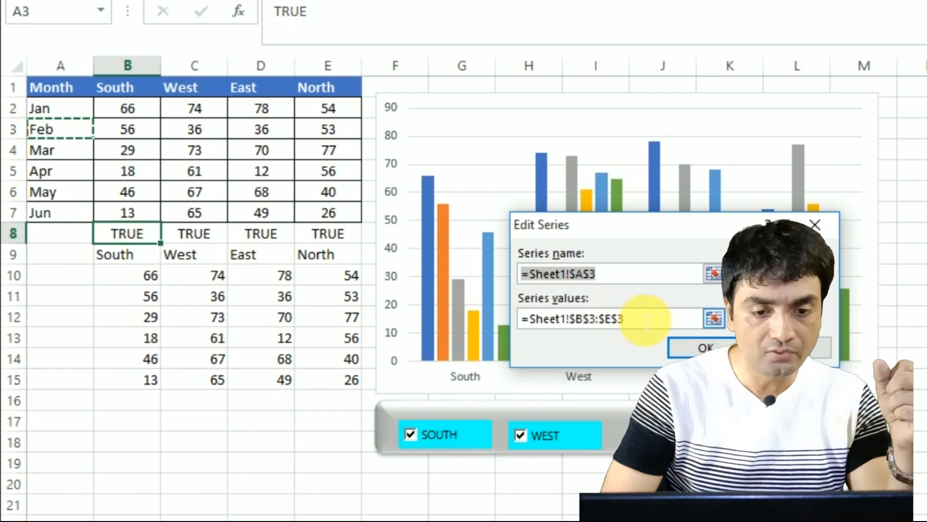
click(619, 318)
key(BackSpace)
key(BackSpace)
key(BackSpace)
key(BackSpace)
key(BackSpace)
key(BackSpace)
key(BackSpace)
key(BackSpace)
key(BackSpace)
key(BackSpace)
key(BackSpace)
key(BackSpace)
key(BackSpace)
key(BackSpace)
key(BackSpace)
key(BackSpace)
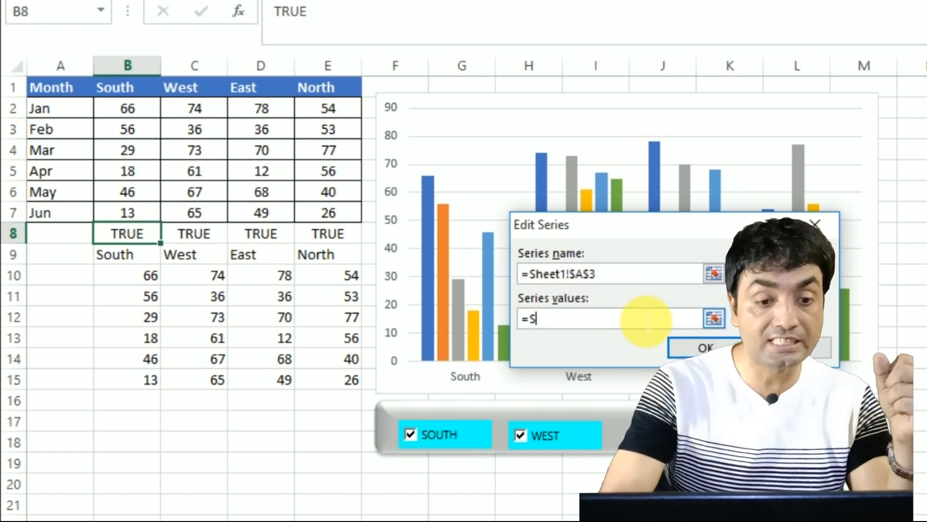
drag(147, 298, 359, 311)
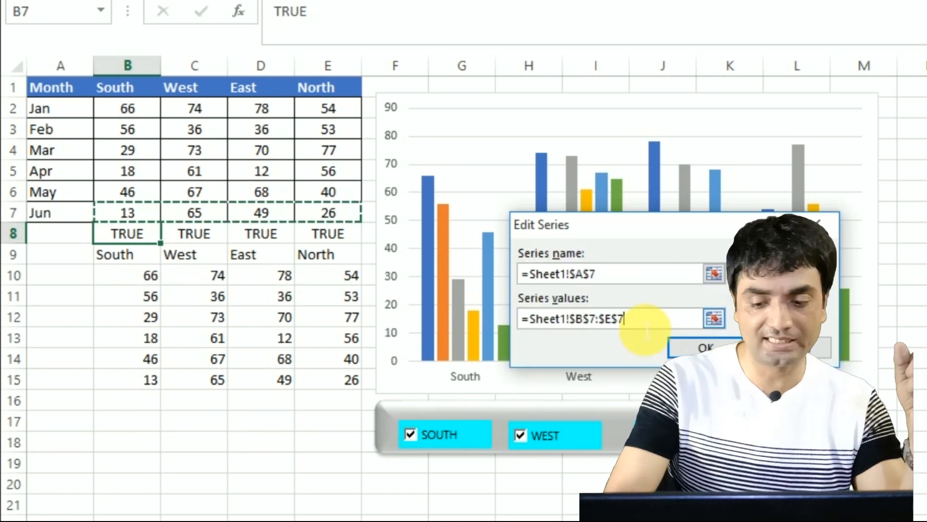
Step: Replace the Jun series values with the formula row B15:E15 and apply the chart's data source changes
key(BackSpace)
key(BackSpace)
key(BackSpace)
key(BackSpace)
key(BackSpace)
key(BackSpace)
key(BackSpace)
key(BackSpace)
key(BackSpace)
key(BackSpace)
key(BackSpace)
key(BackSpace)
key(BackSpace)
key(BackSpace)
key(BackSpace)
key(BackSpace)
key(BackSpace)
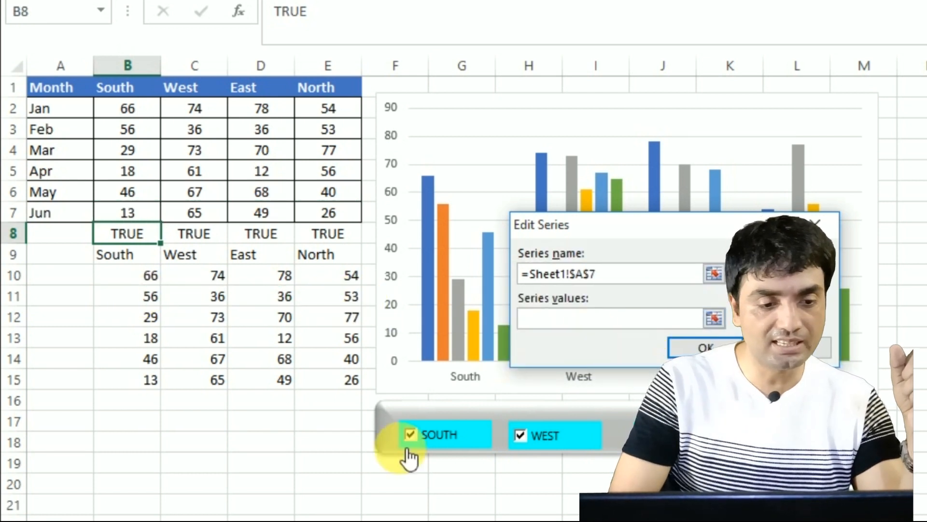
click(154, 382)
click(703, 346)
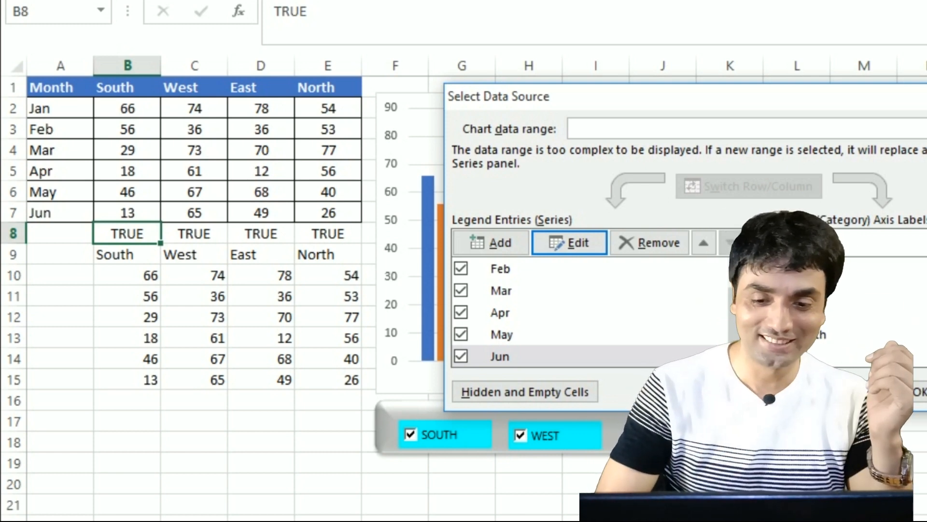
click(919, 392)
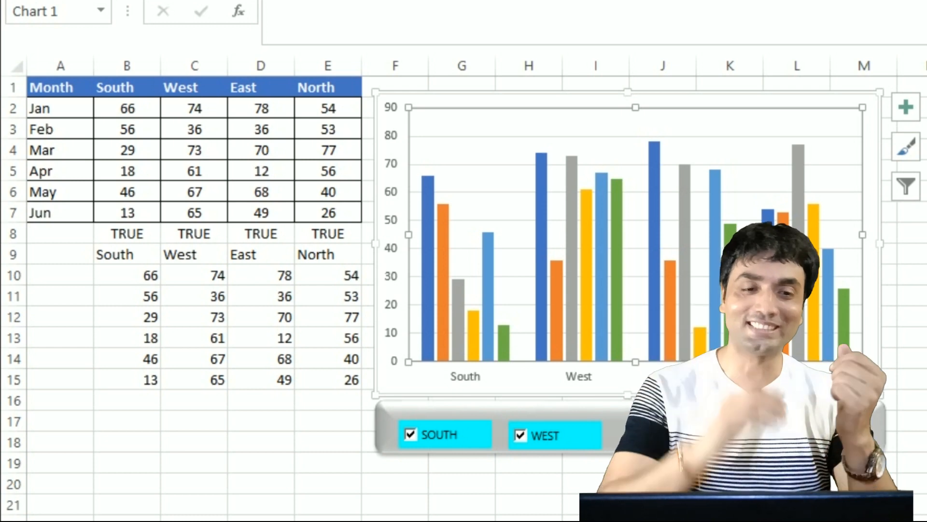
Step: Test the interactive chart by unticking all four region checkboxes, then ticking WEST and SOUTH again
click(441, 437)
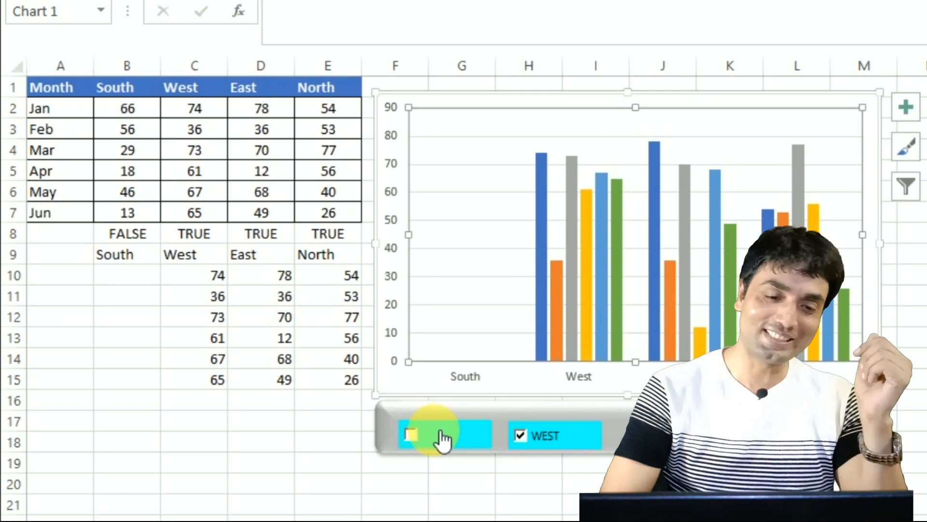
click(547, 442)
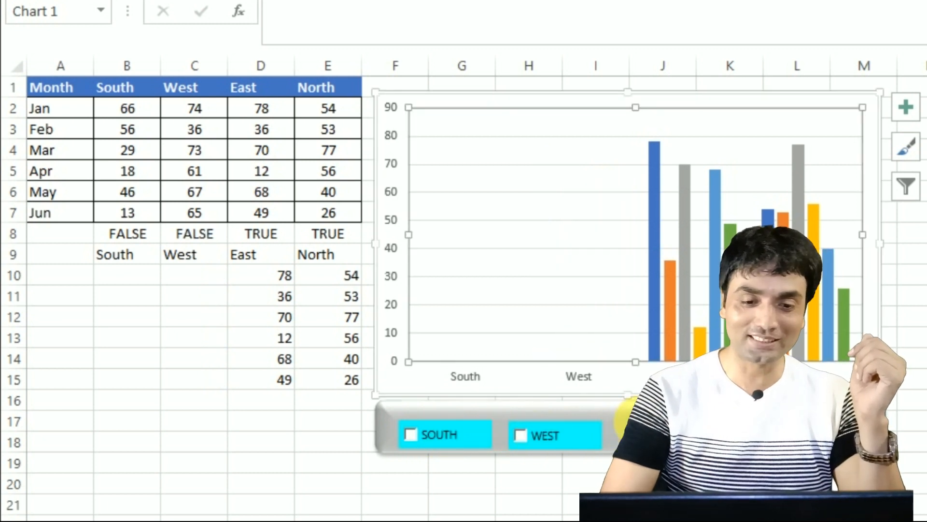
click(657, 437)
click(767, 437)
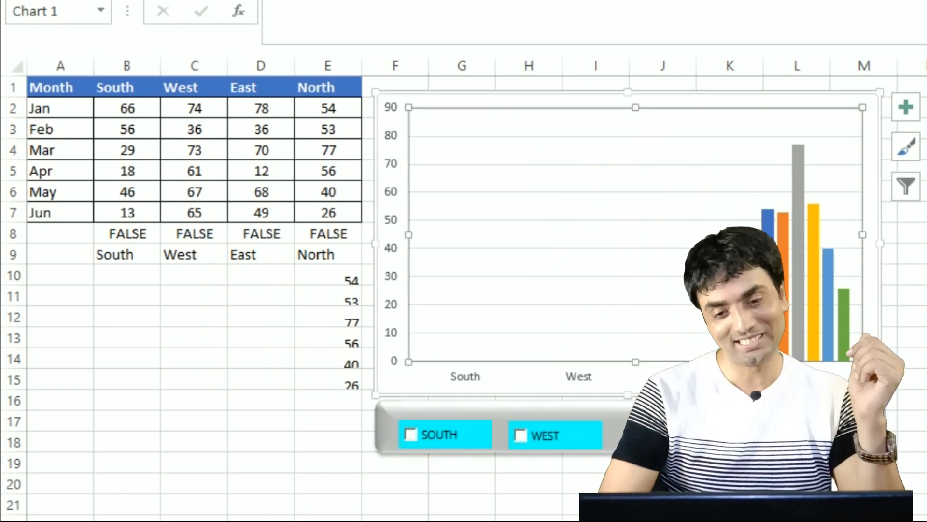
click(542, 436)
click(457, 440)
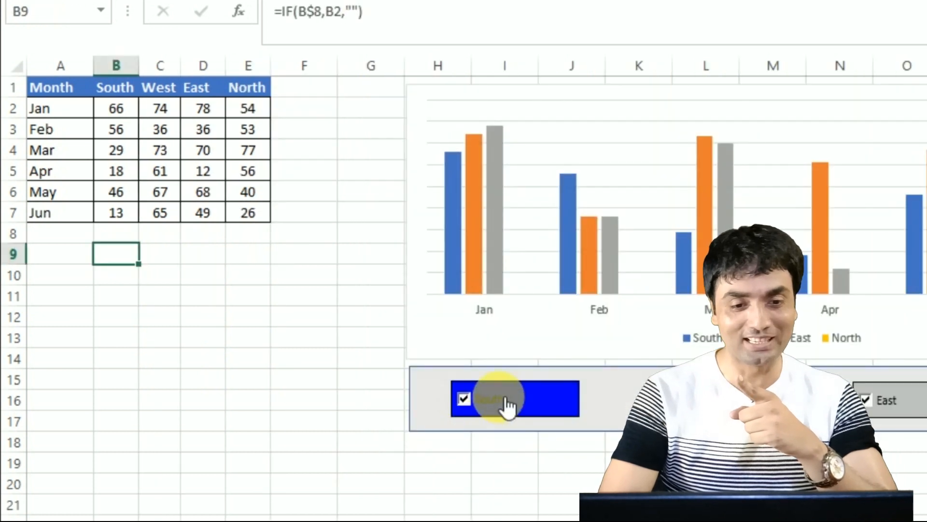
Step: Toggle the South and East checkboxes on the example chart, and WEST and NORTH on the built chart, to compare their behaviour
click(505, 401)
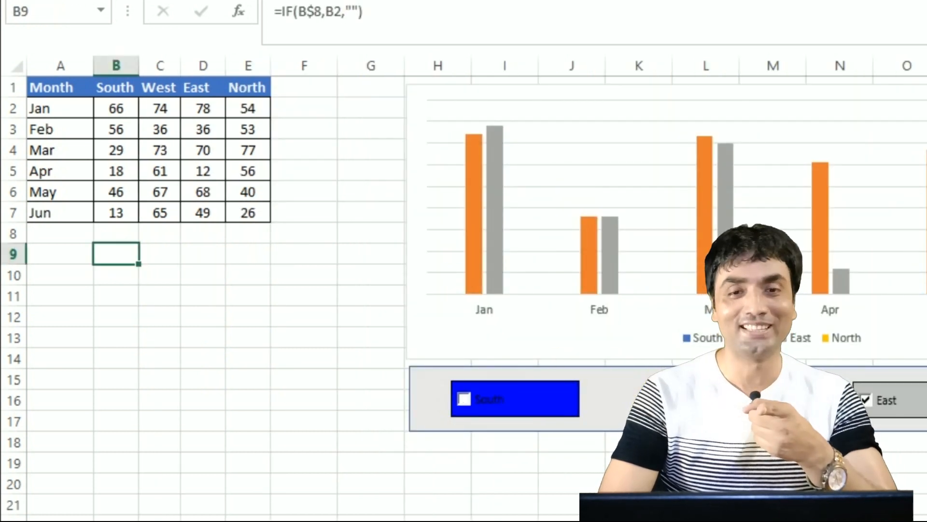
click(887, 411)
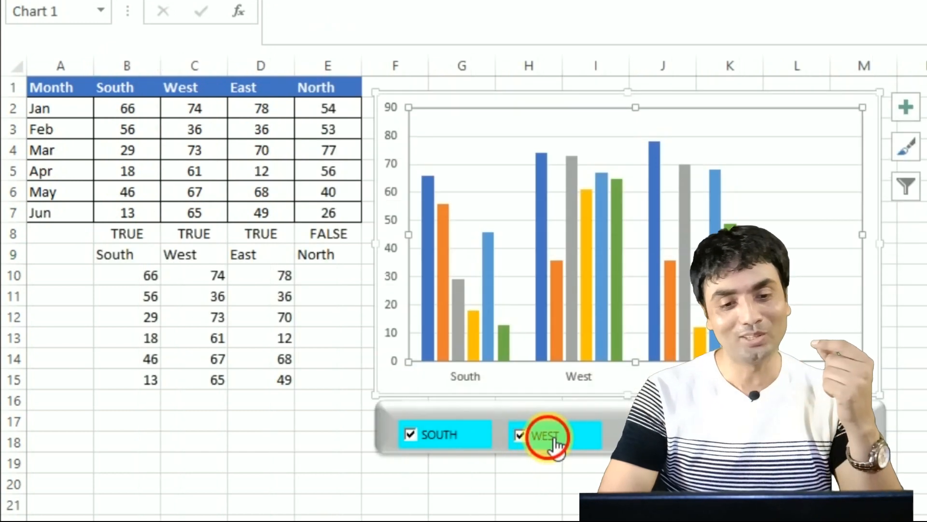
click(555, 442)
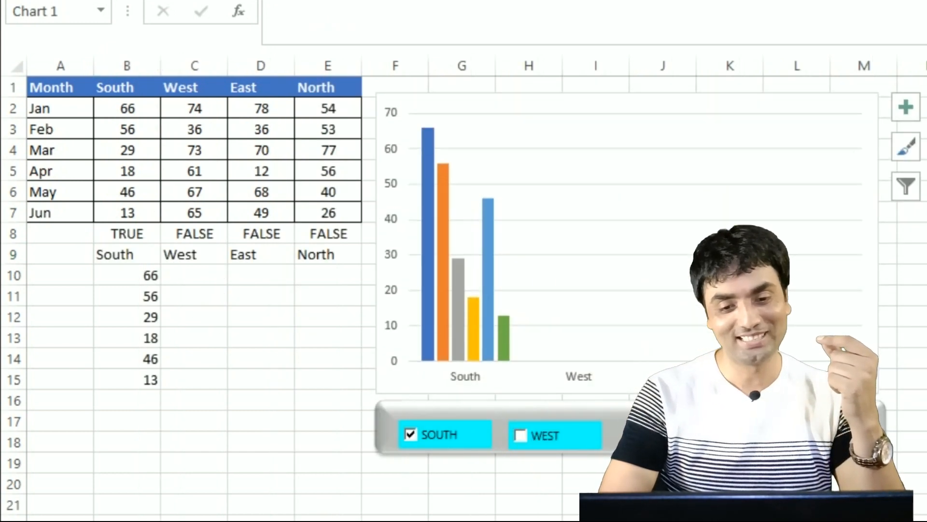
click(785, 435)
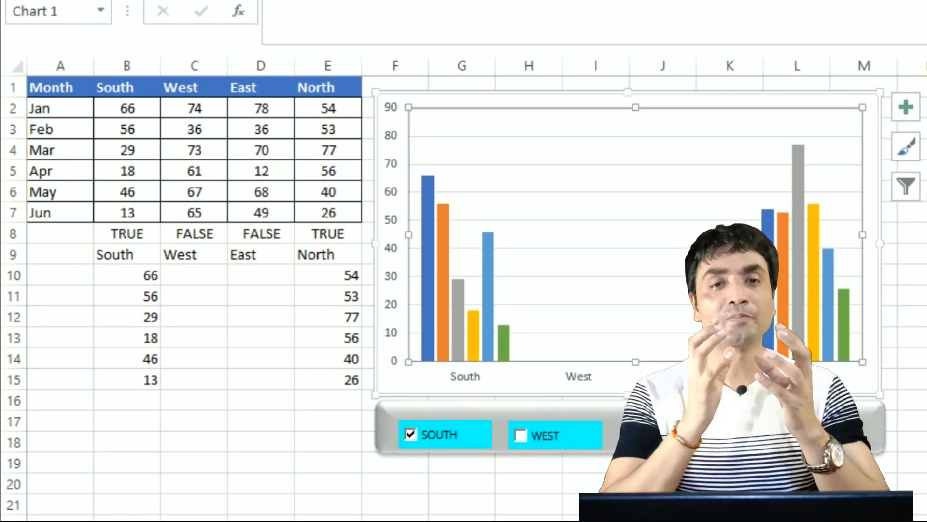